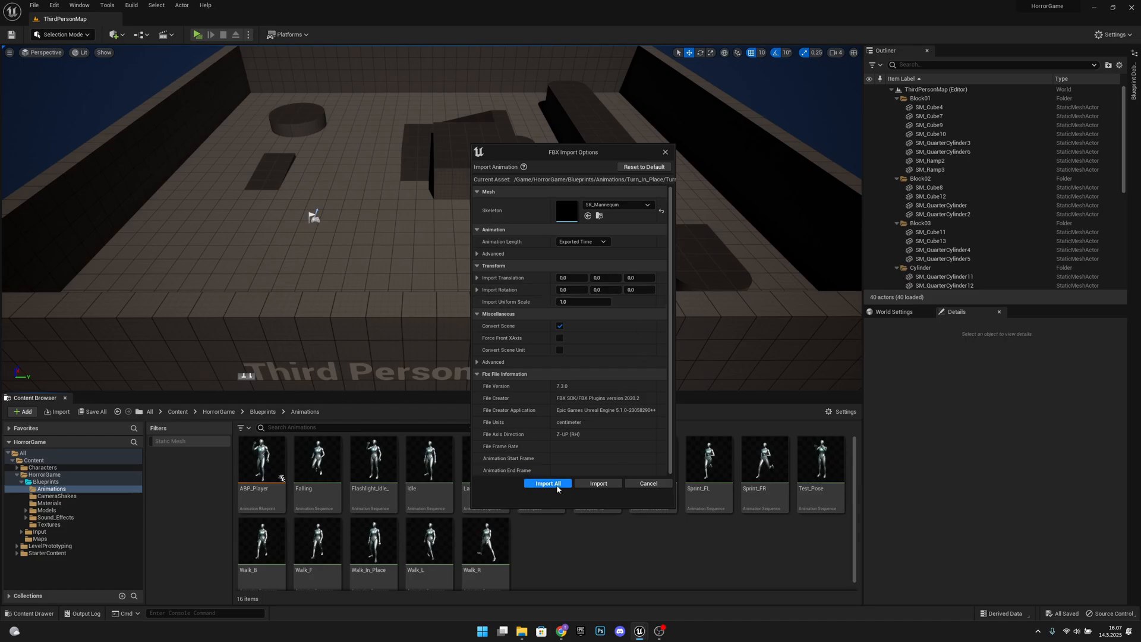
# - Import all the selected FBX animations into the Turn_In_Place folder
pyautogui.click(562, 484)
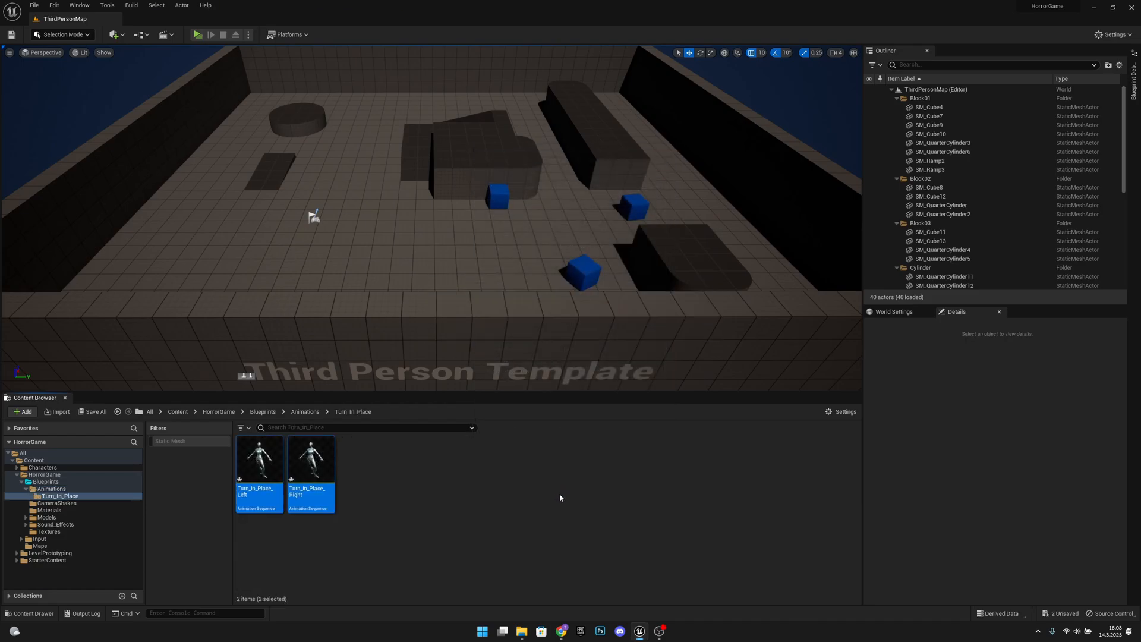
pyautogui.click(349, 541)
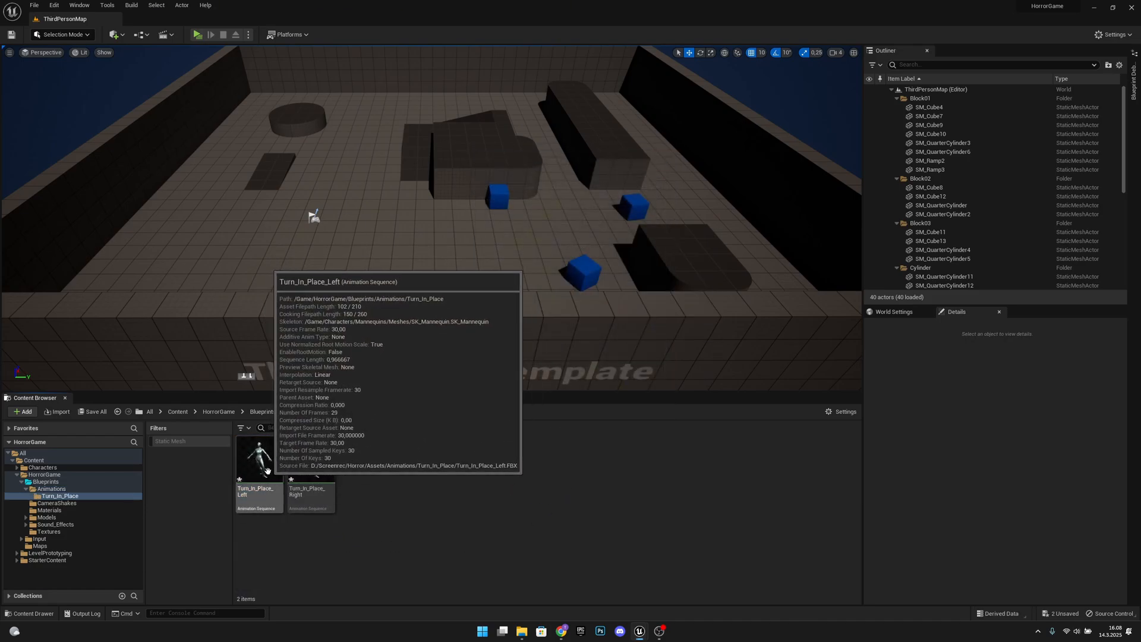
# - Open Turn_In_Place_Left and add an L_foot_plant skeleton notify at frame 13 of the timeline
pyautogui.doubleClick(258, 468)
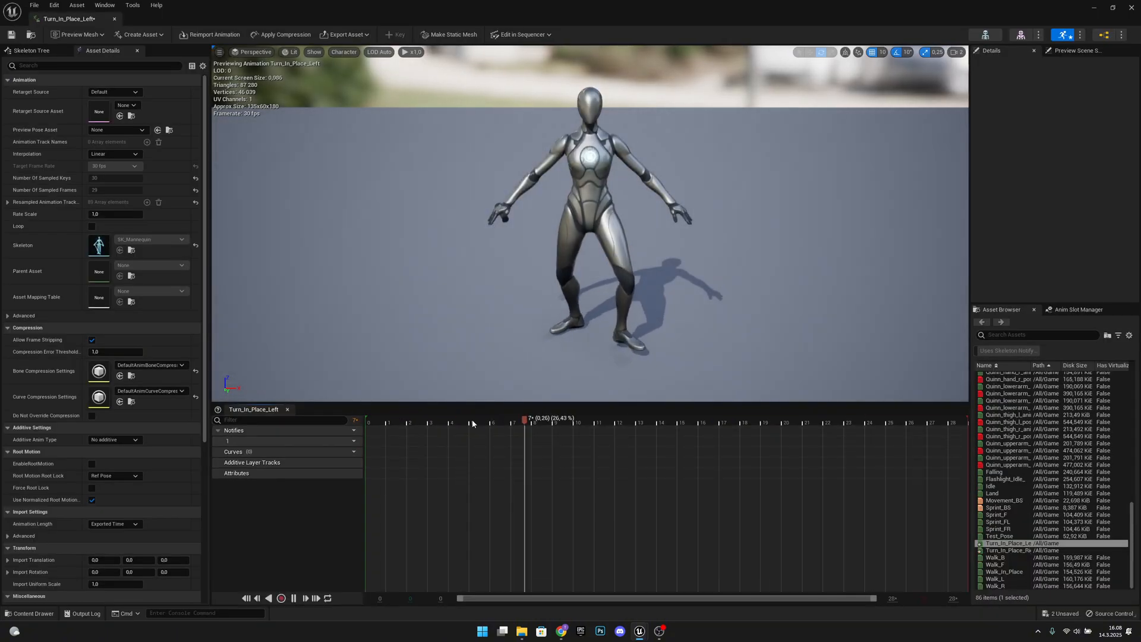
pyautogui.click(632, 427)
pyautogui.moveTo(632, 429)
pyautogui.mouseDown()
pyautogui.moveTo(642, 426)
pyautogui.moveTo(647, 442)
pyautogui.mouseUp()
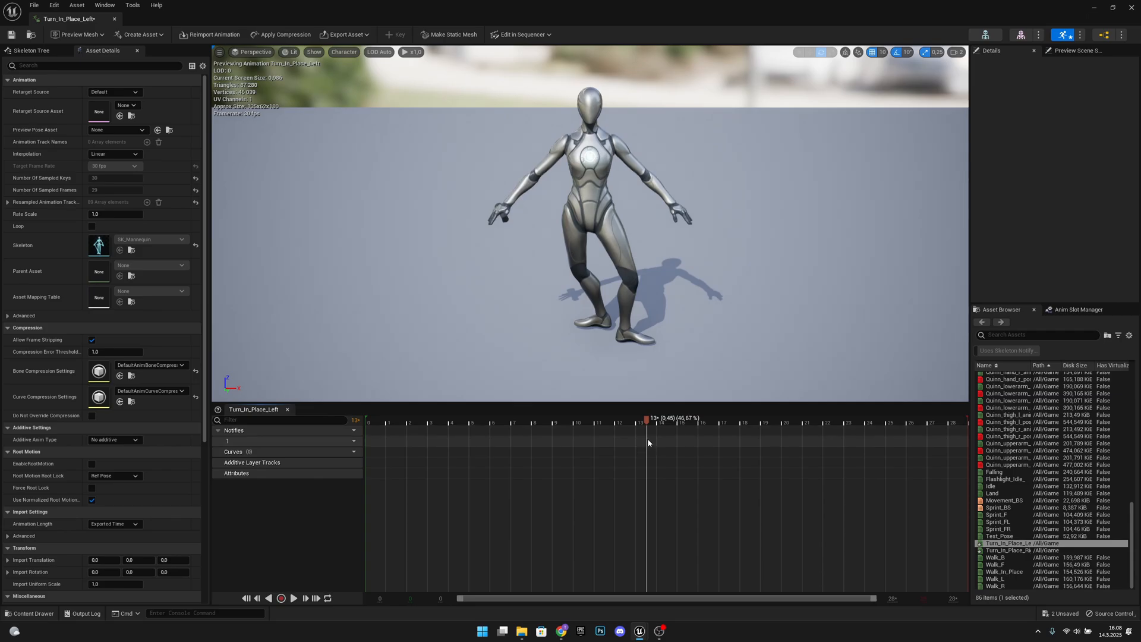
pyautogui.rightClick(648, 442)
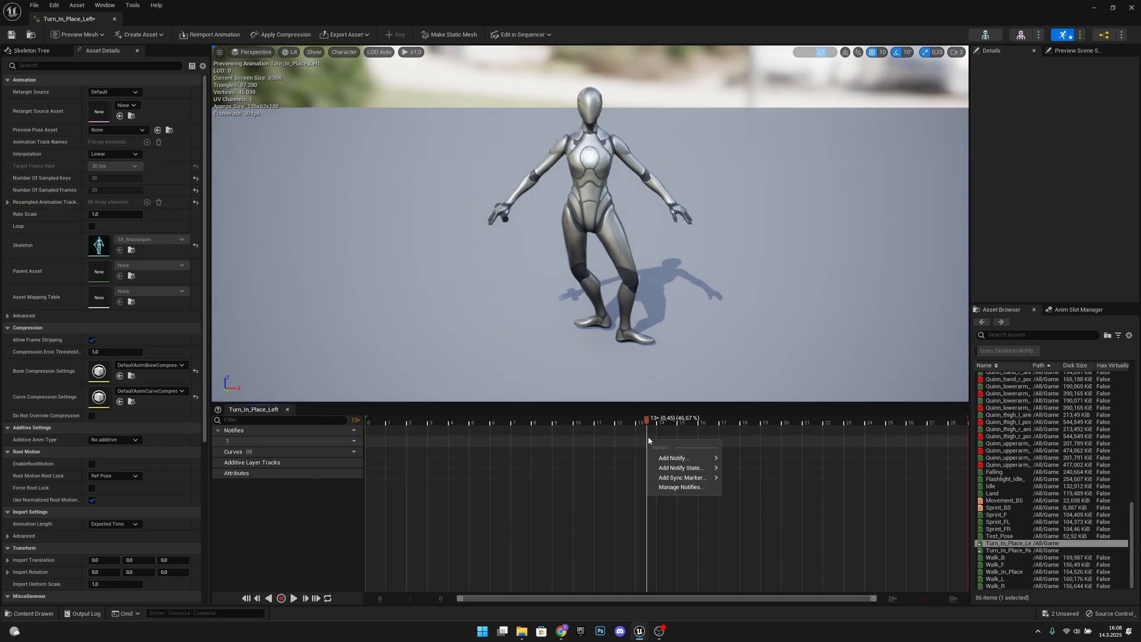
pyautogui.moveTo(675, 458)
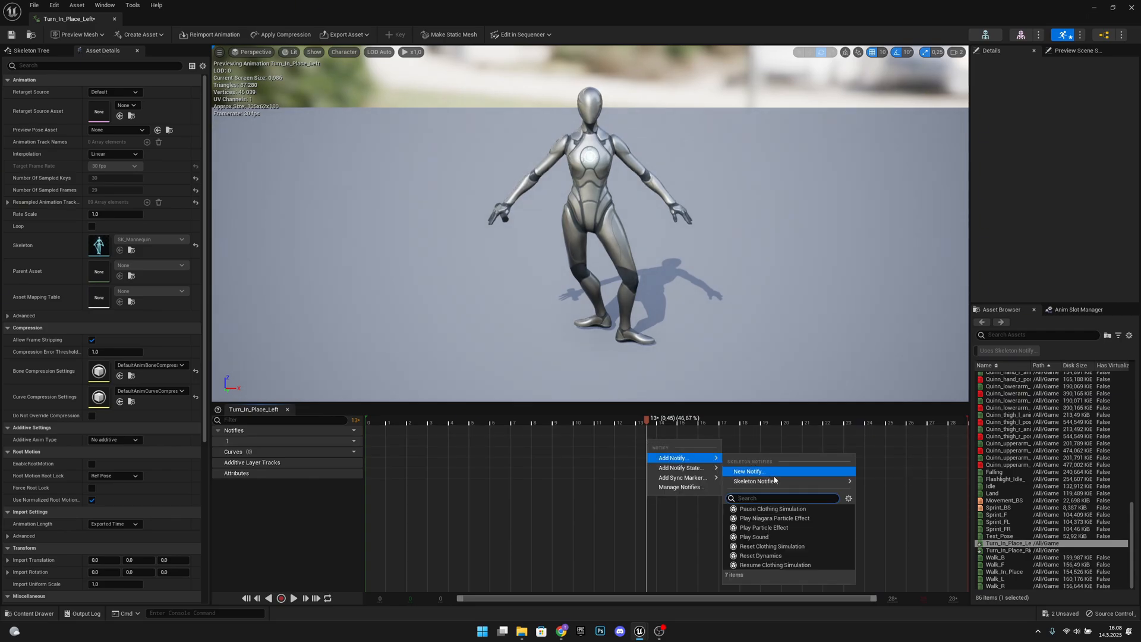
pyautogui.moveTo(800, 483)
pyautogui.click(908, 516)
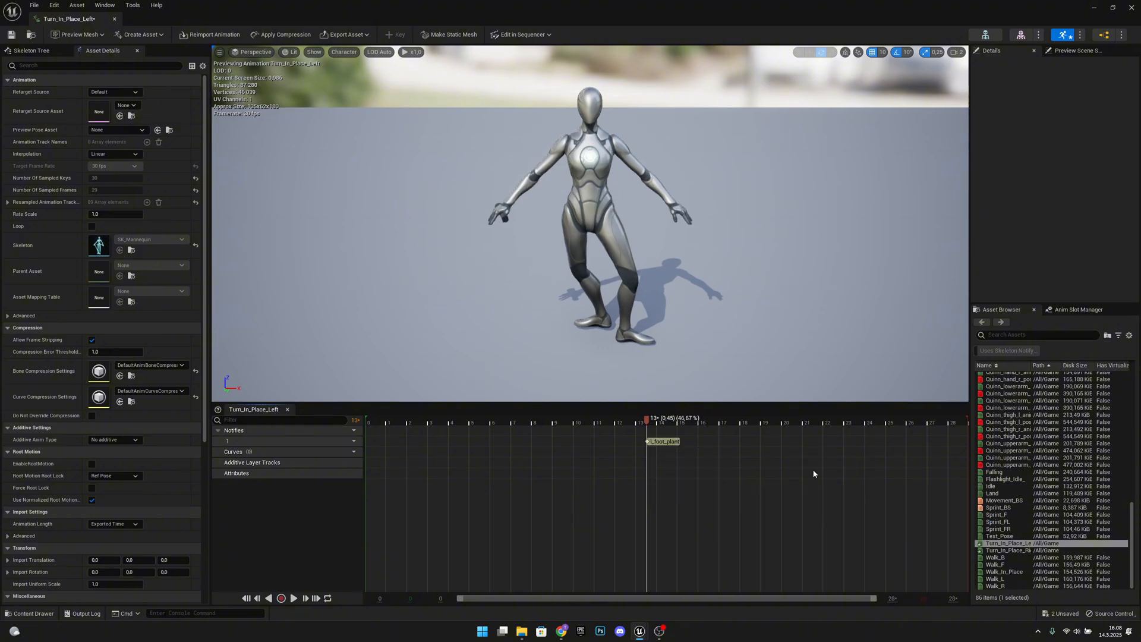
# - Add a second foot-plant skeleton notify at the animation's last frame, 29
pyautogui.moveTo(652, 422); pyautogui.dragTo(636, 448)
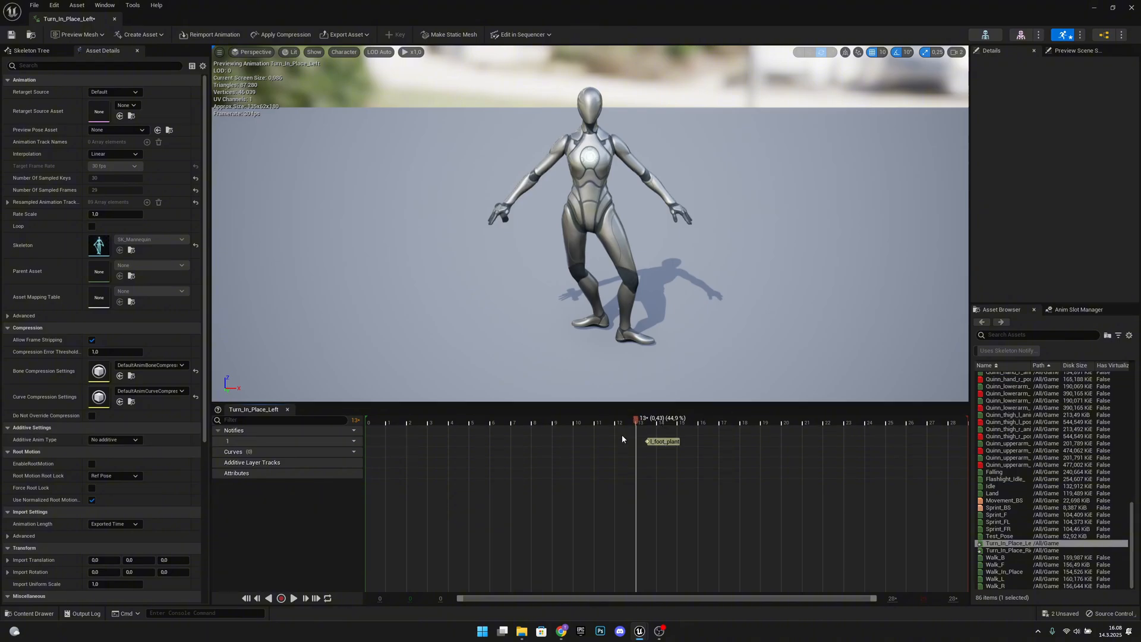
pyautogui.click(957, 422)
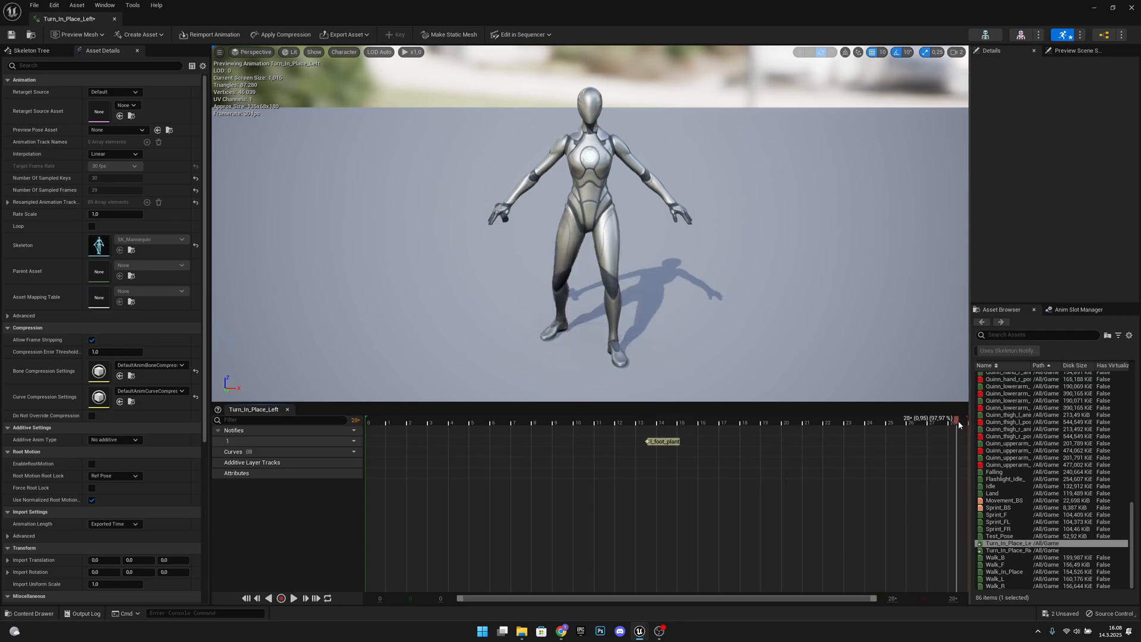
pyautogui.moveTo(743, 423); pyautogui.dragTo(968, 422)
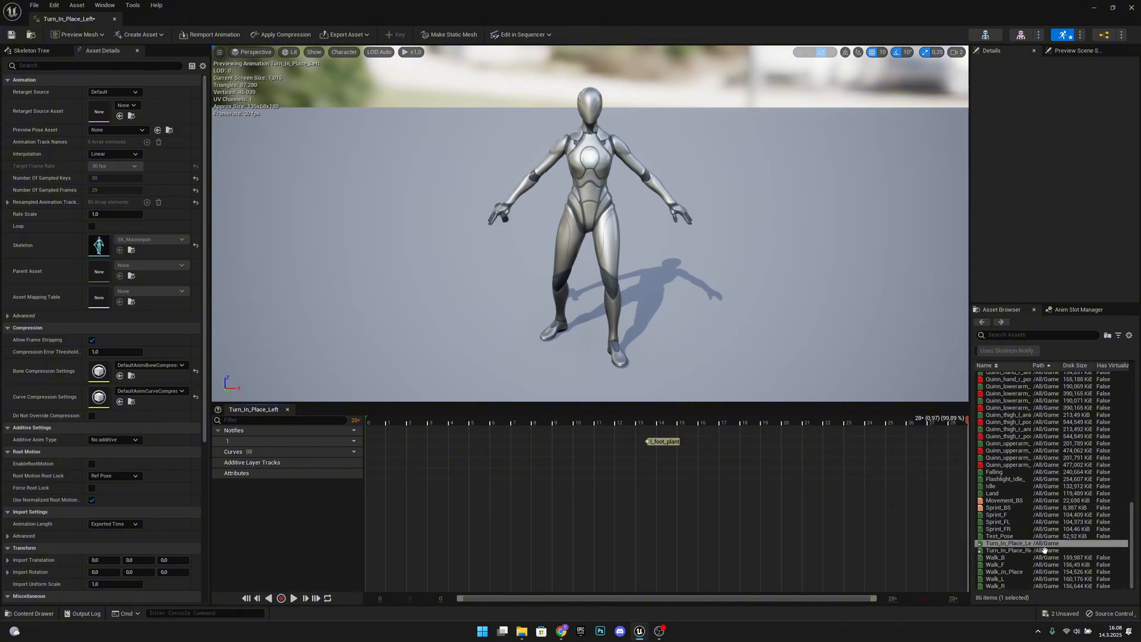
pyautogui.rightClick(967, 441)
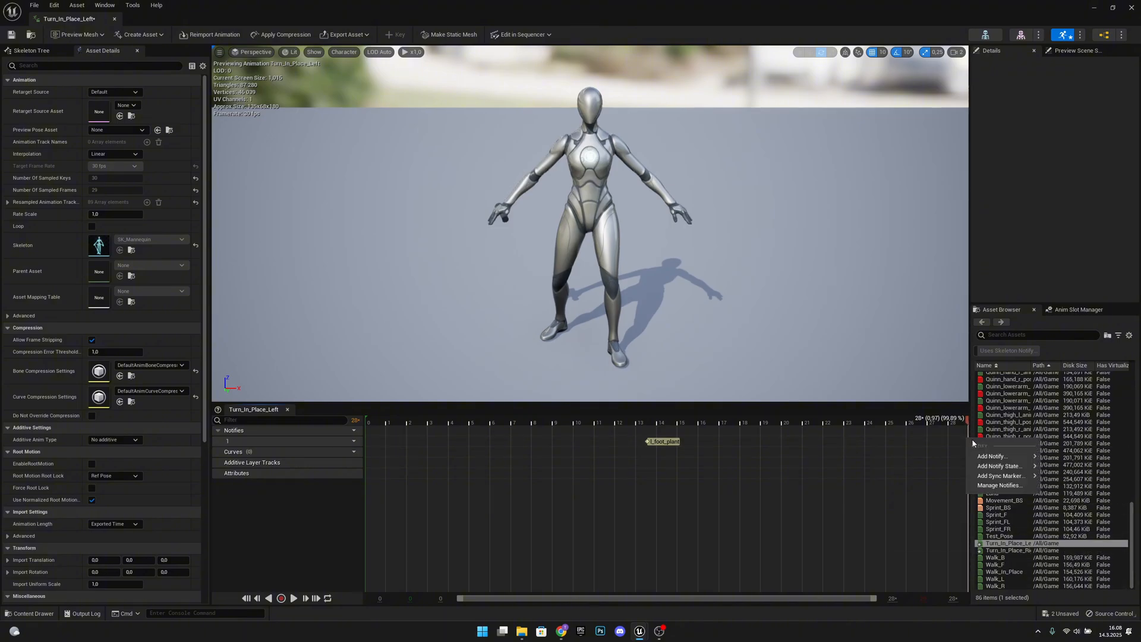
pyautogui.moveTo(998, 458)
pyautogui.moveTo(876, 480)
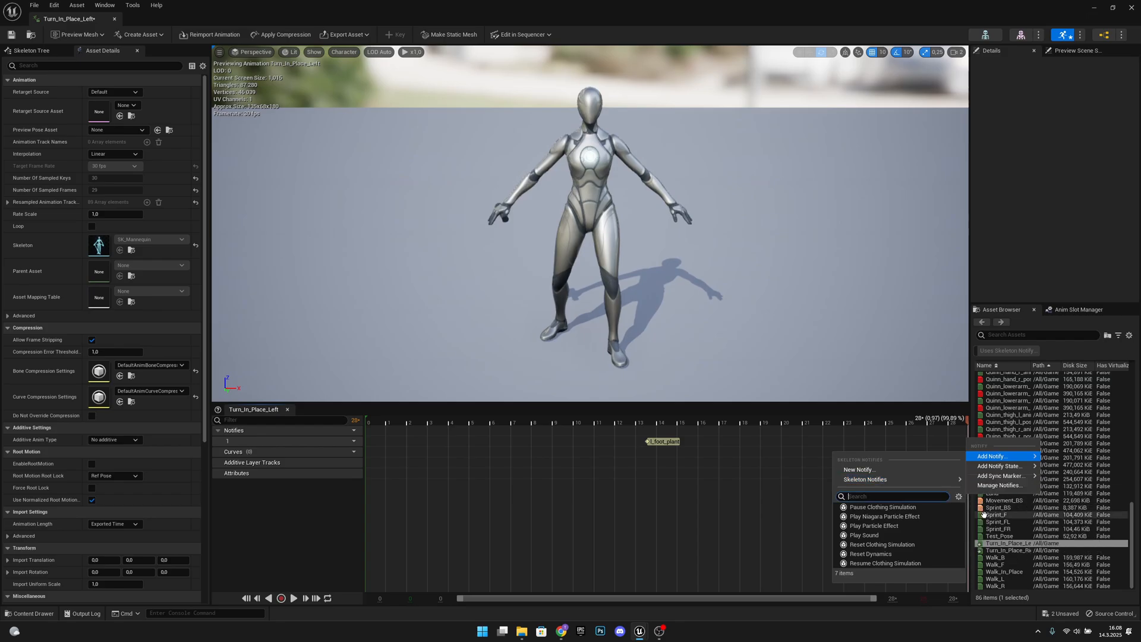
pyautogui.click(985, 524)
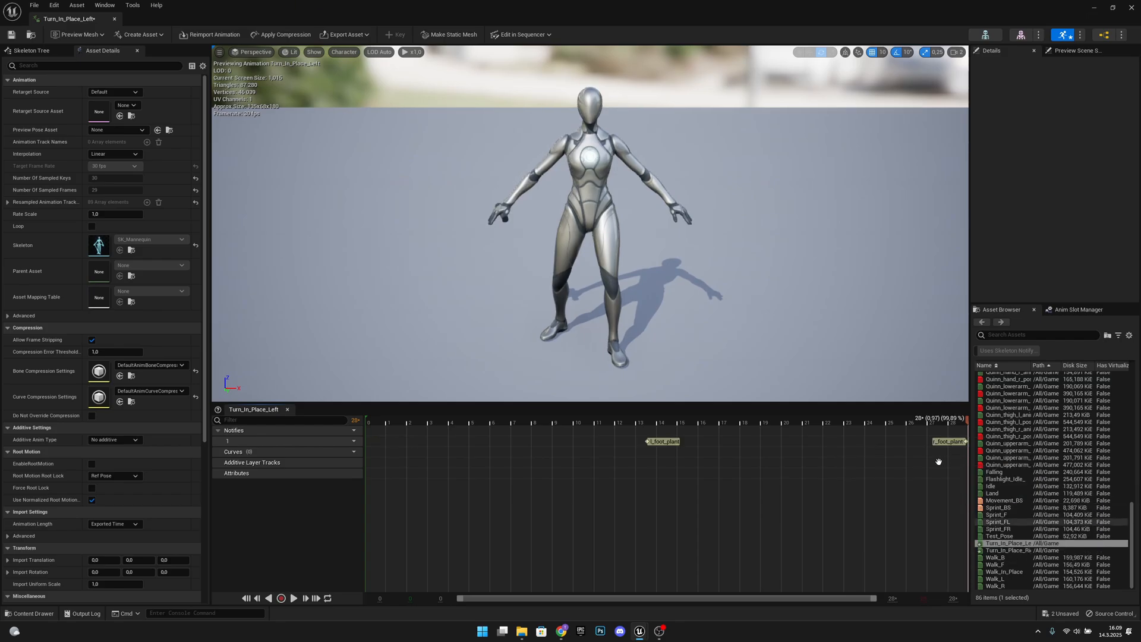
# - Select the end notify to inspect its trigger settings and move the playhead to frame 23
pyautogui.click(963, 443)
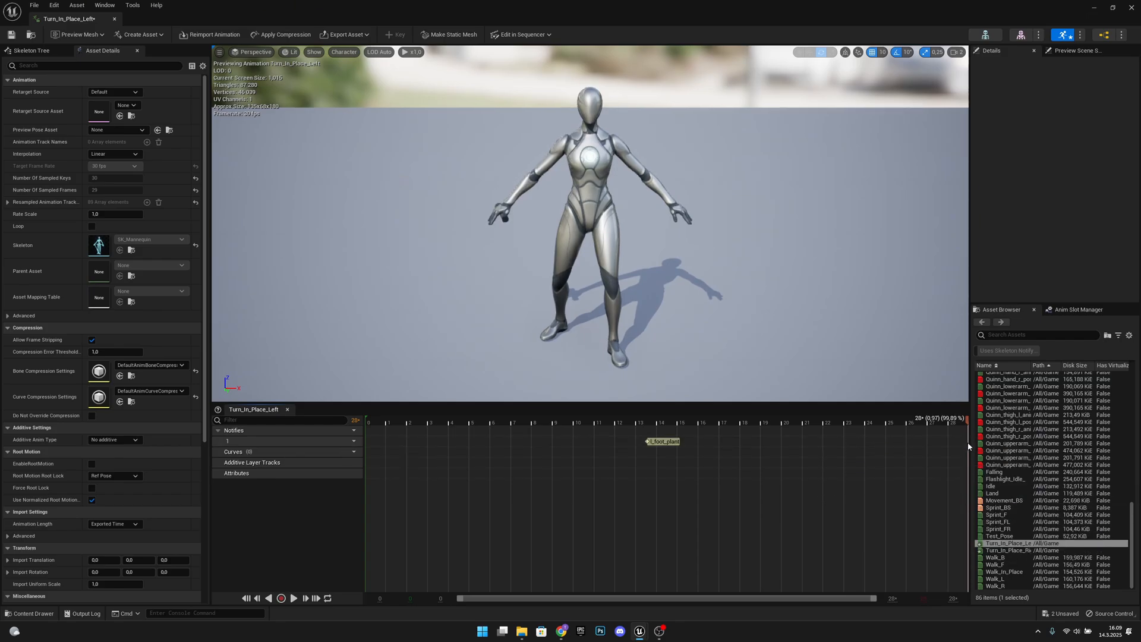
pyautogui.click(967, 443)
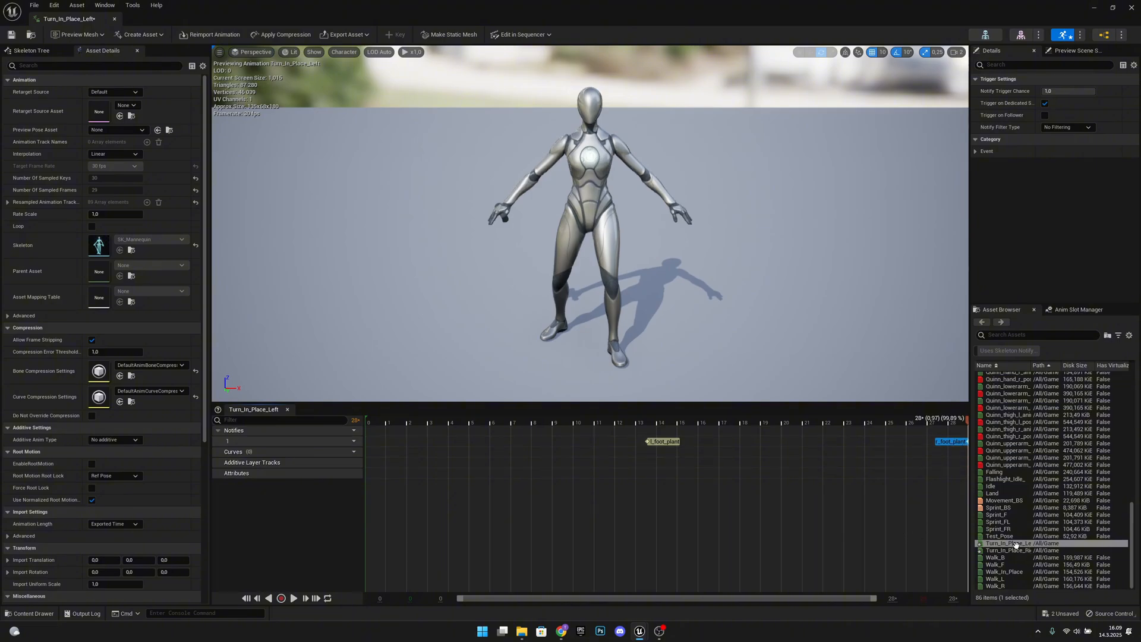
pyautogui.click(846, 420)
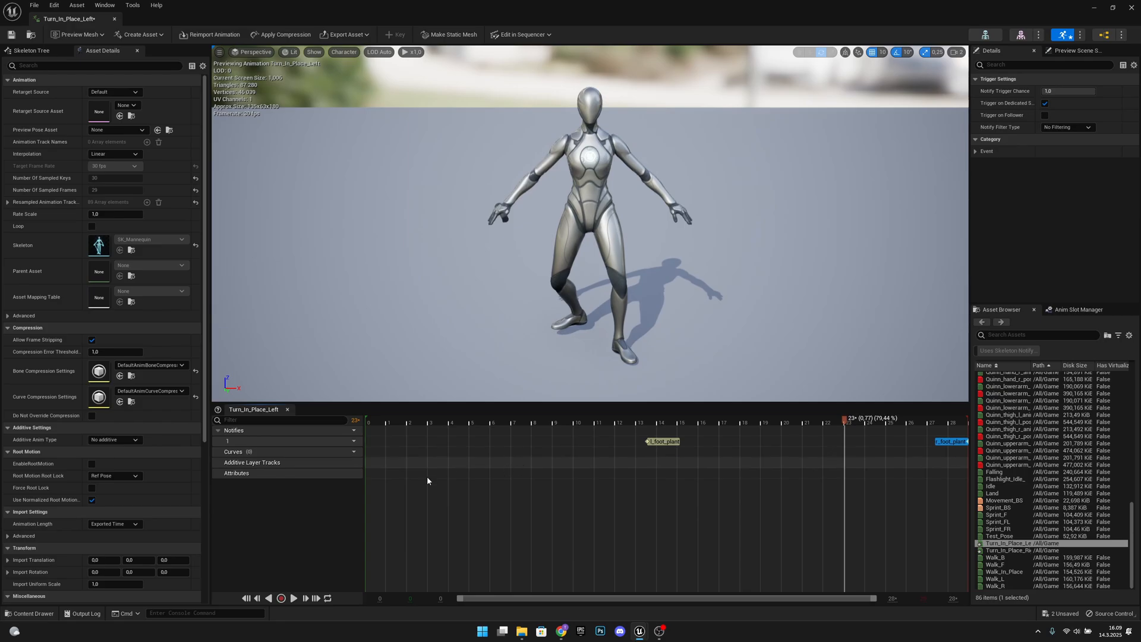
# - Create a new float curve named DistanceCurve in the animation's curves track
pyautogui.click(348, 453)
pyautogui.moveTo(373, 475)
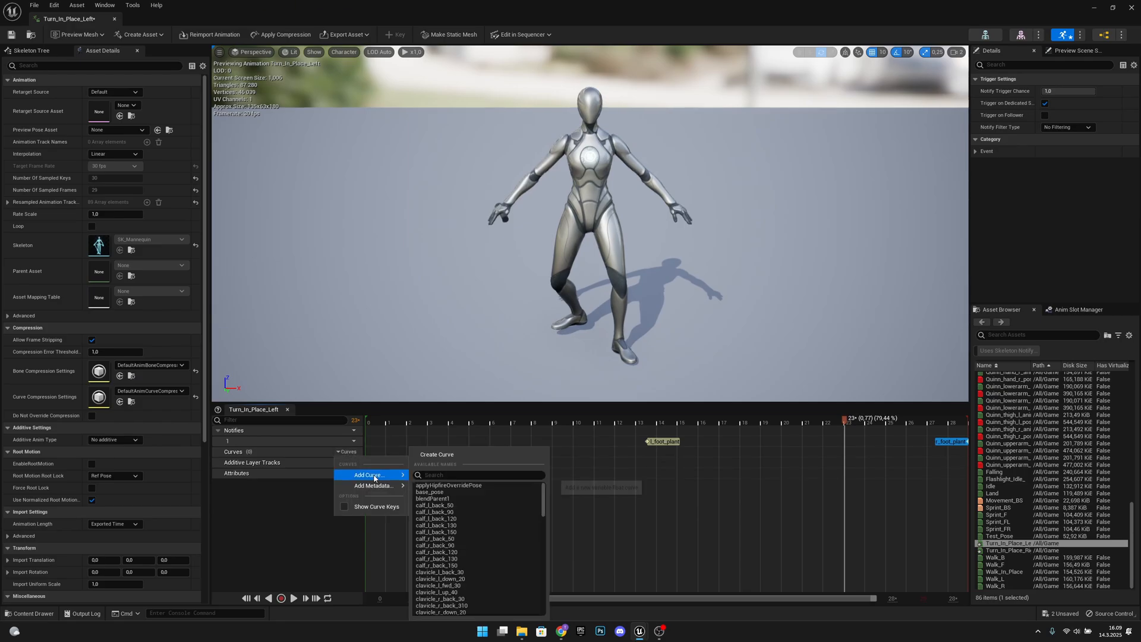
pyautogui.click(447, 458)
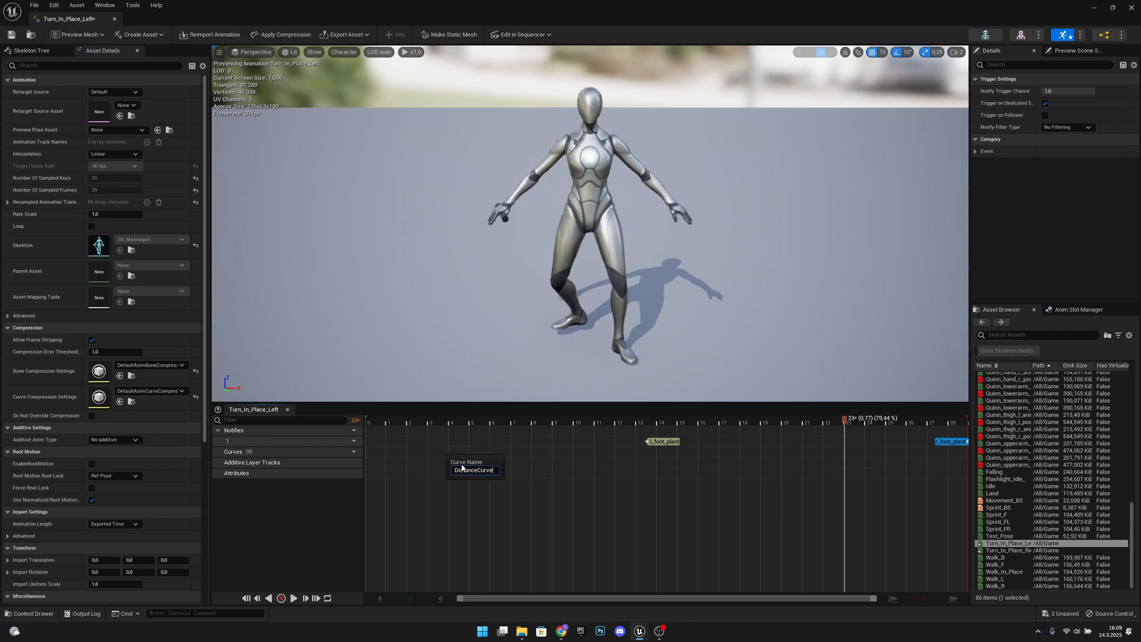
pyautogui.press('Return')
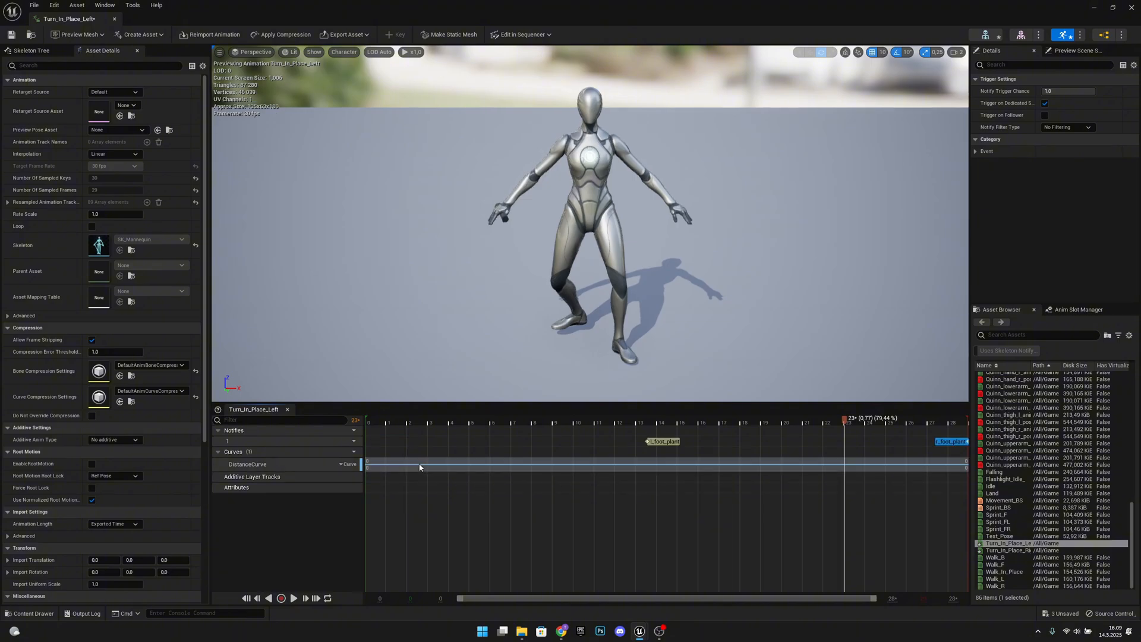
# - Open DistanceCurve in the Curve Editor and add a key at time 0 with value 0
pyautogui.doubleClick(419, 468)
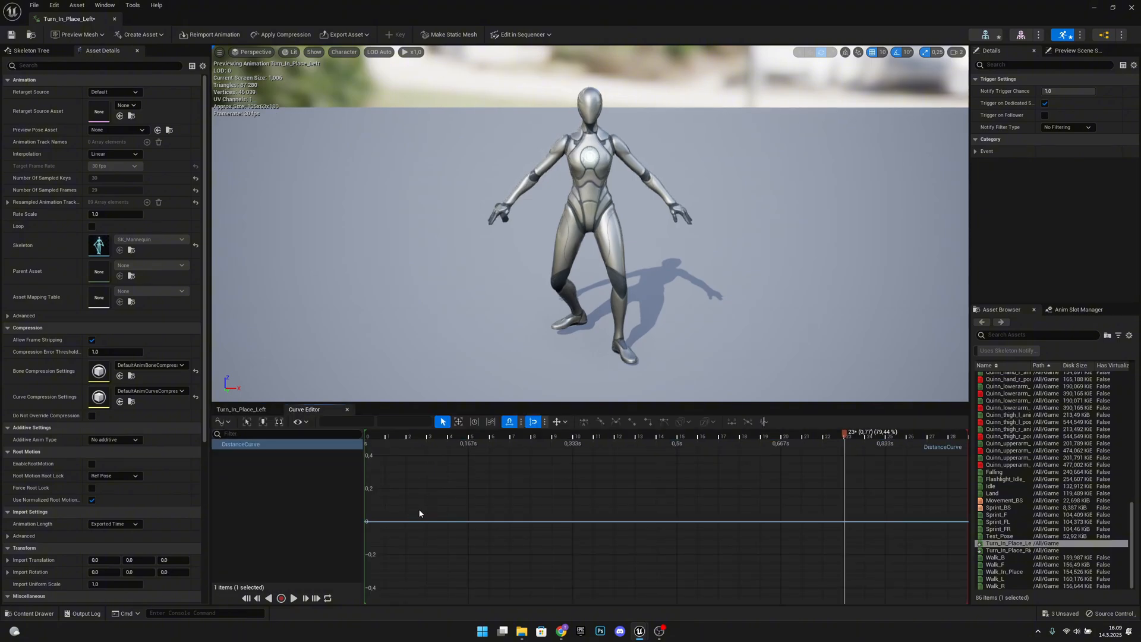
pyautogui.moveTo(420, 514); pyautogui.dragTo(458, 501, button='right')
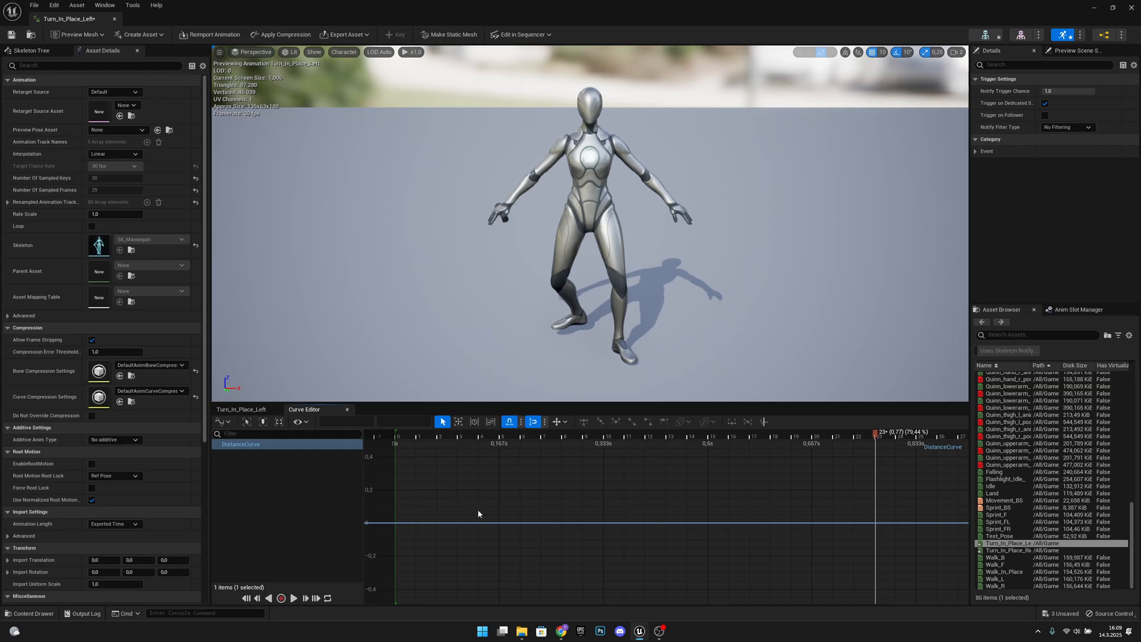
pyautogui.rightClick(397, 524)
pyautogui.click(425, 412)
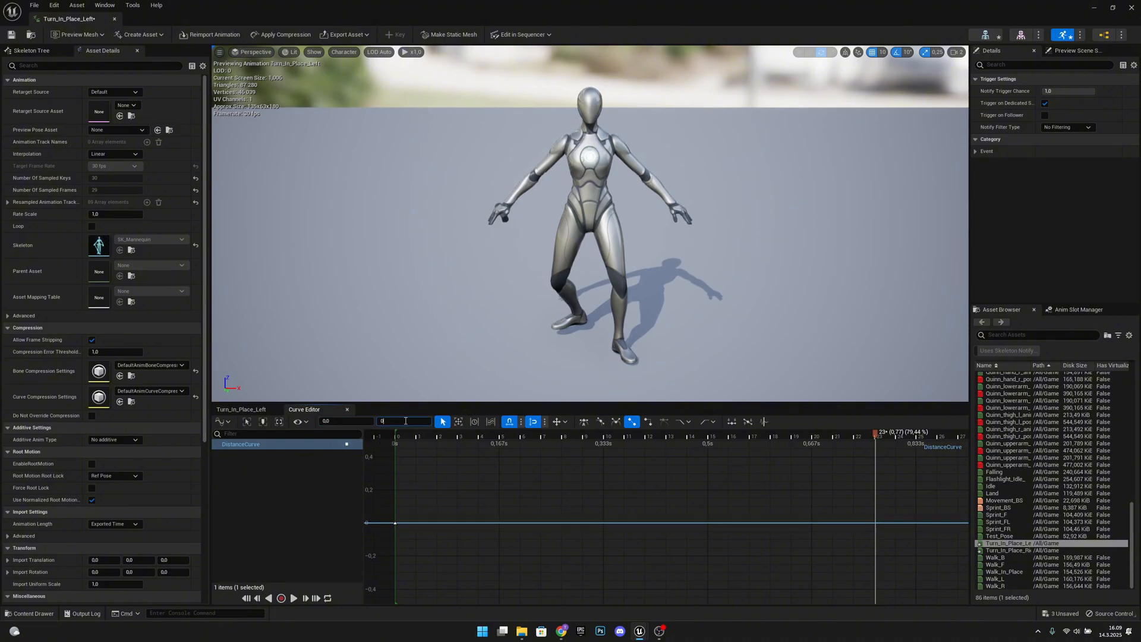
# - Add a second key on DistanceCurve and move it to about 0.97 s
pyautogui.rightClick(872, 523)
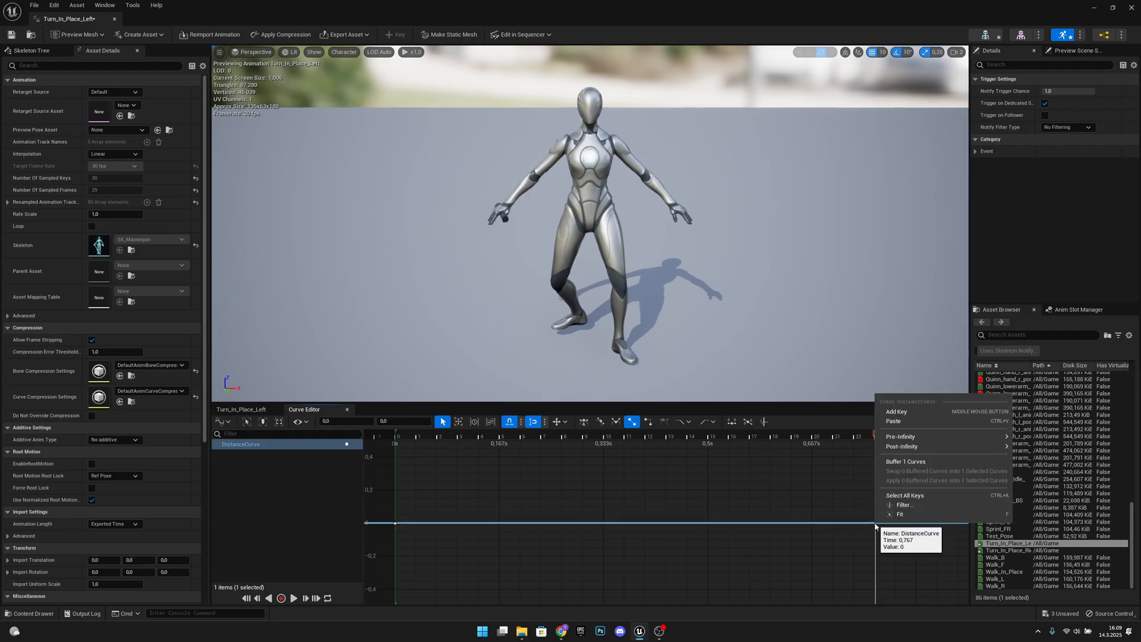
pyautogui.click(894, 420)
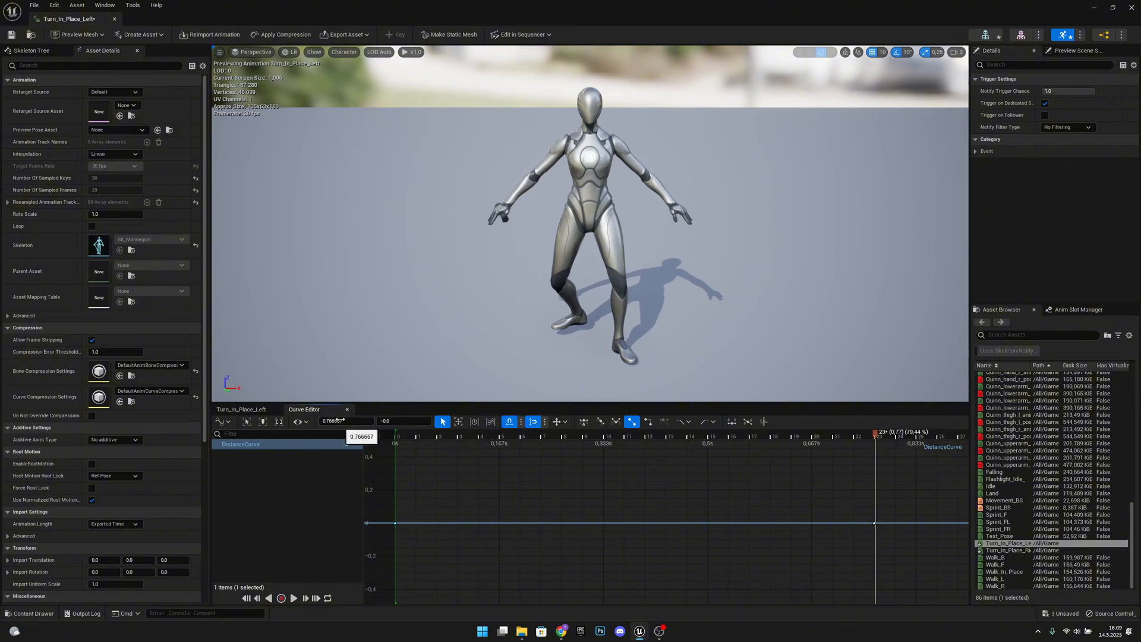
pyautogui.moveTo(920, 560); pyautogui.dragTo(810, 556, button='right')
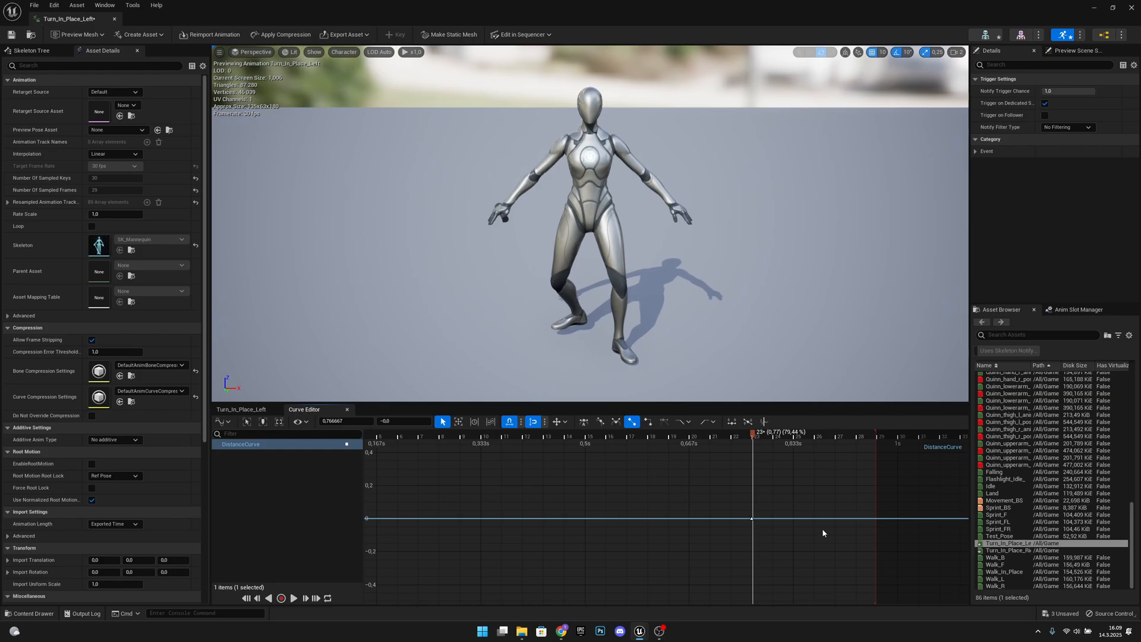
pyautogui.moveTo(755, 524); pyautogui.dragTo(883, 527)
# - Set the second key's value to 1
pyautogui.click(419, 421)
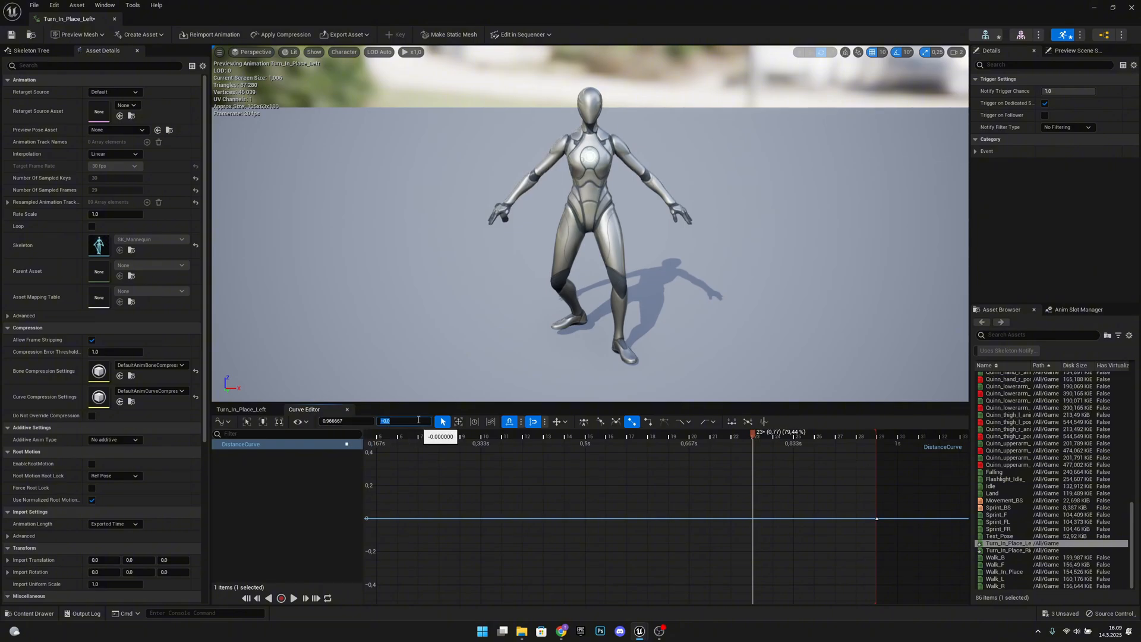
pyautogui.write('1')
pyautogui.press('Return')
# - Set the end key's interpolation to Auto
pyautogui.scroll(-3, 659, 491)
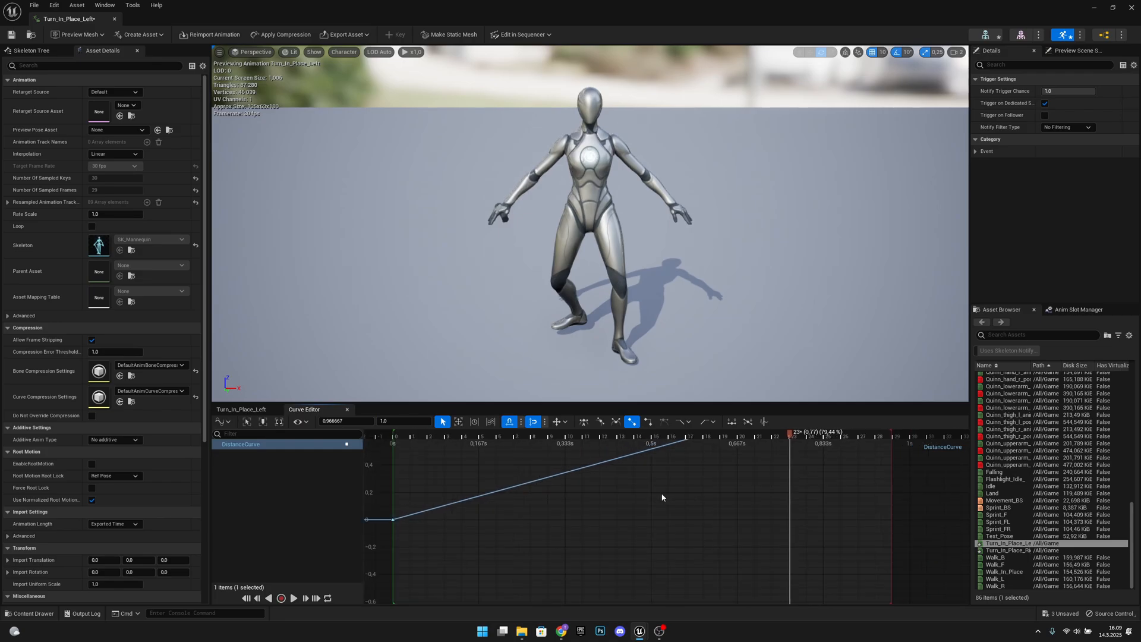
pyautogui.moveTo(666, 496); pyautogui.dragTo(661, 542, button='right')
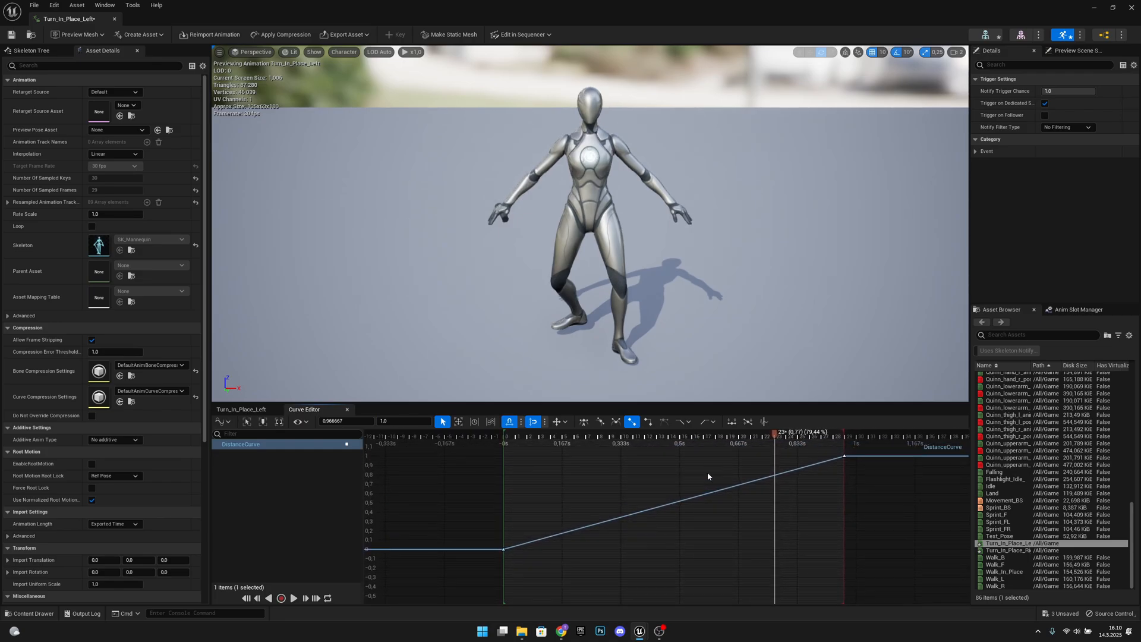
pyautogui.rightClick(845, 457)
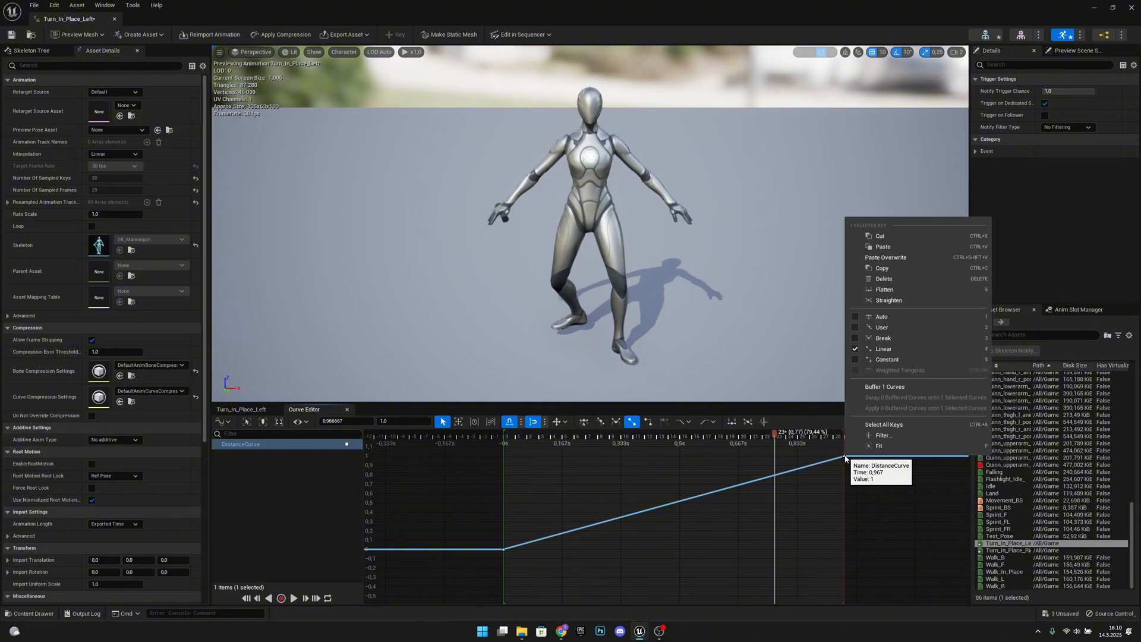
pyautogui.click(882, 318)
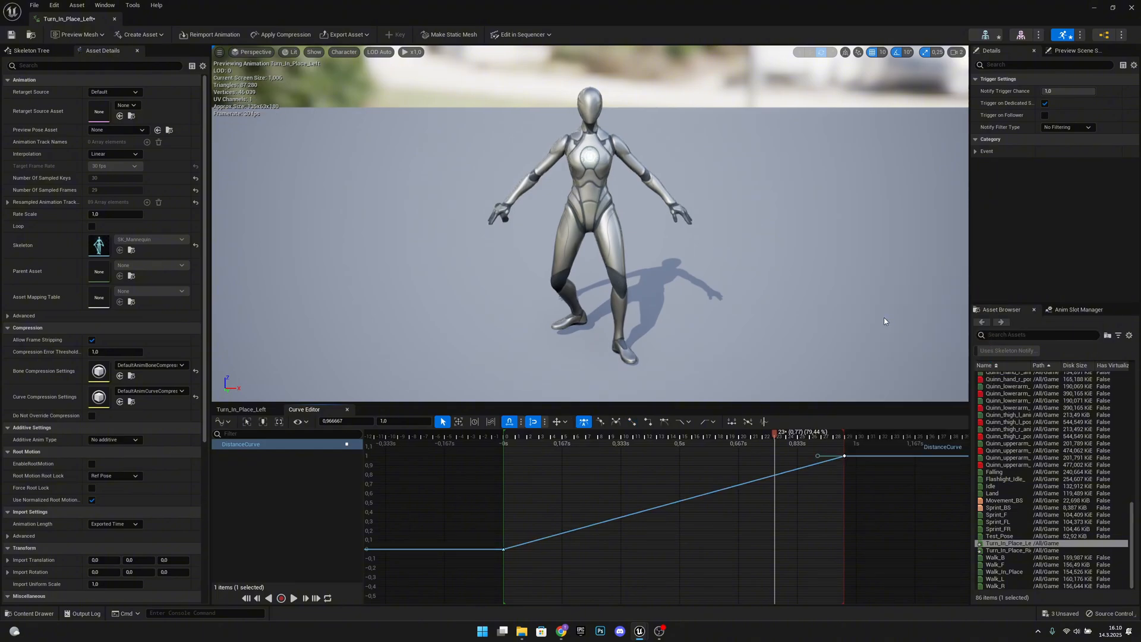
# - Set the start key's interpolation to Auto for a smooth curve
pyautogui.rightClick(506, 551)
pyautogui.click(544, 414)
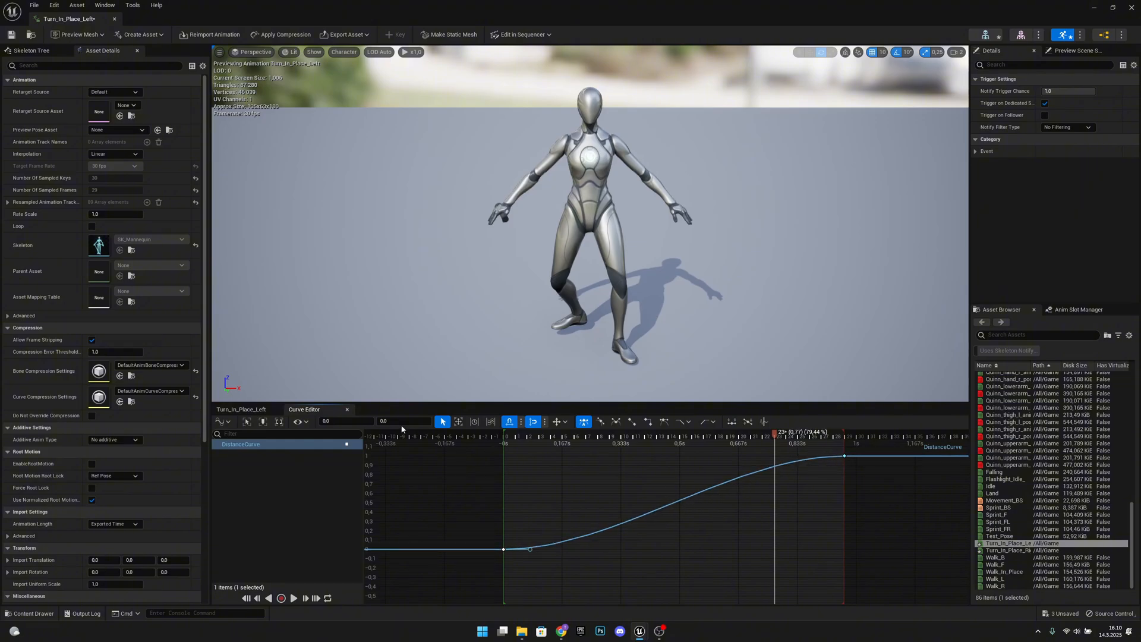
# - Create a new animation curve named Turning on Turn_In_Place_Left
pyautogui.click(255, 410)
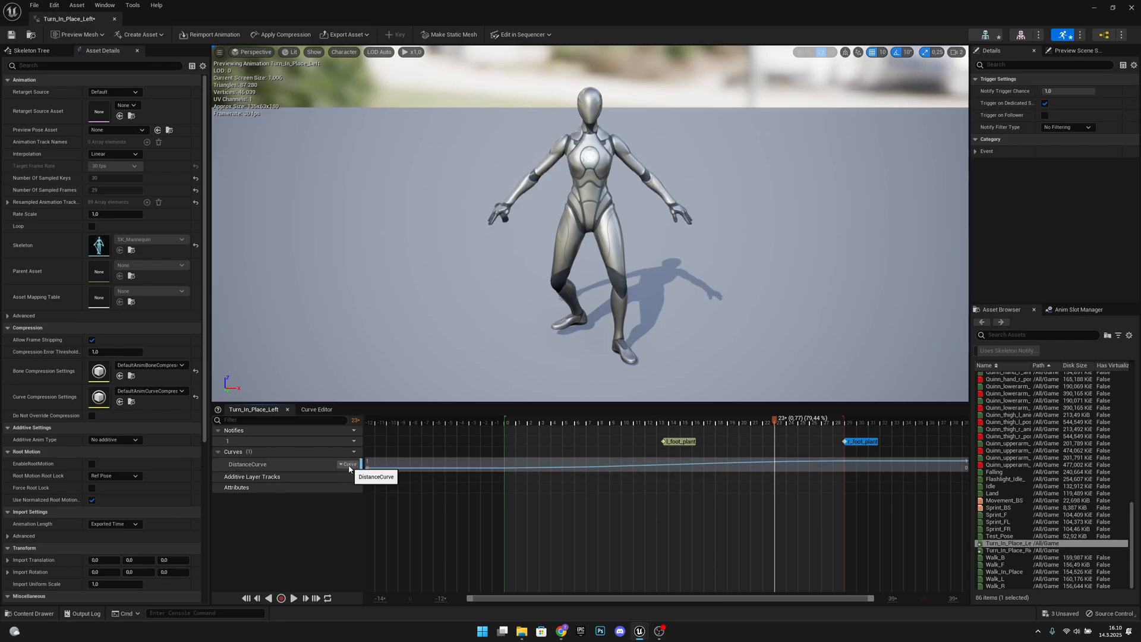
pyautogui.click(347, 465)
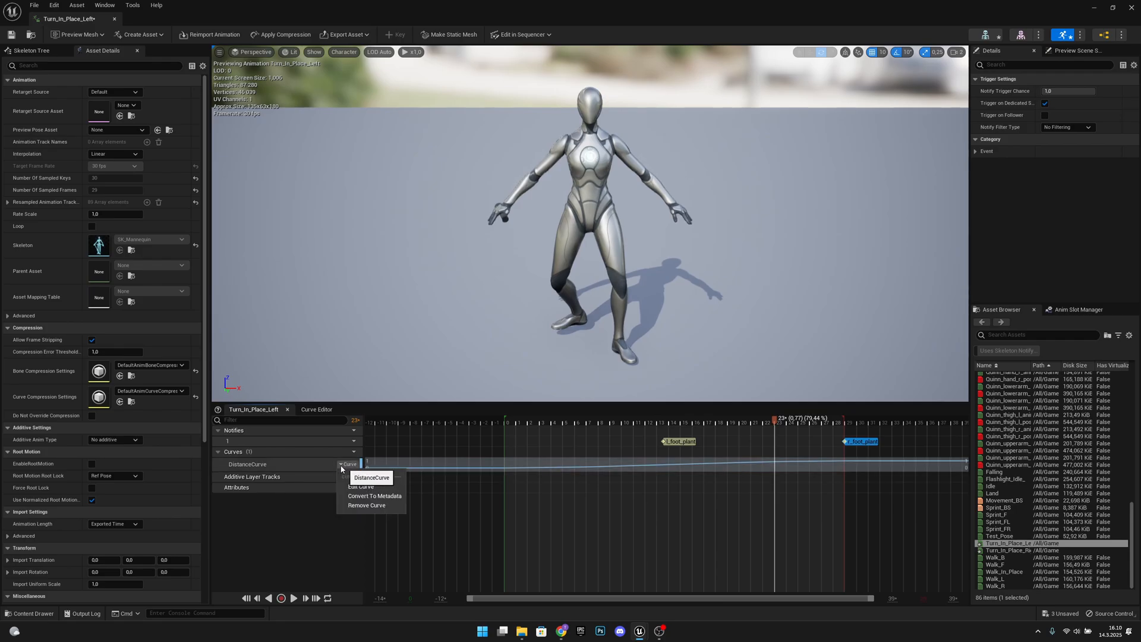
pyautogui.click(347, 452)
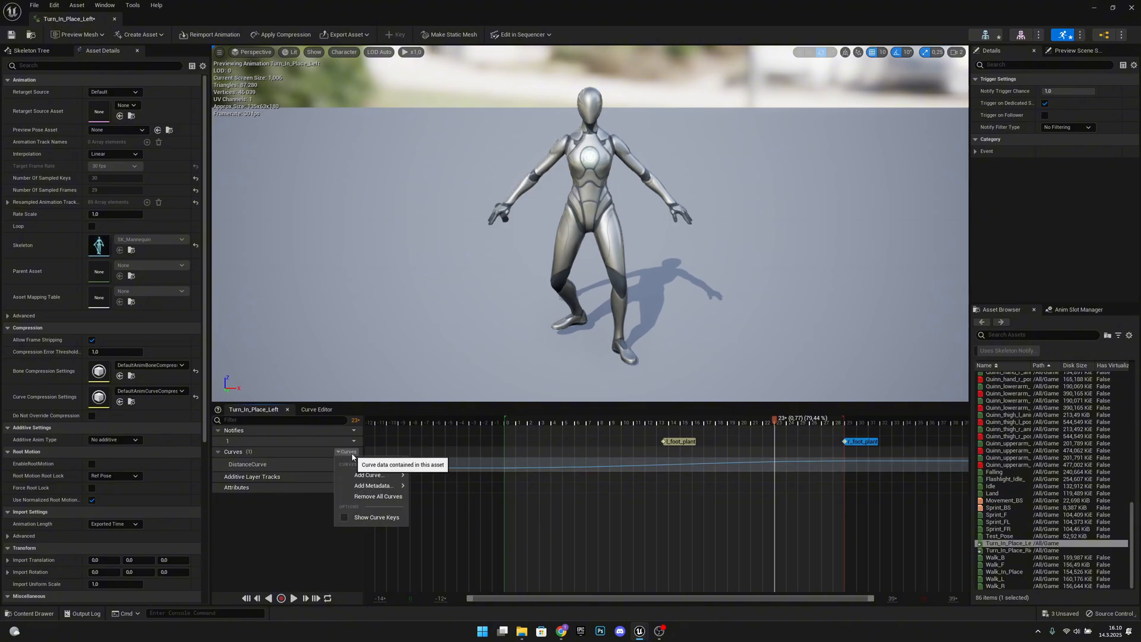
pyautogui.moveTo(360, 474)
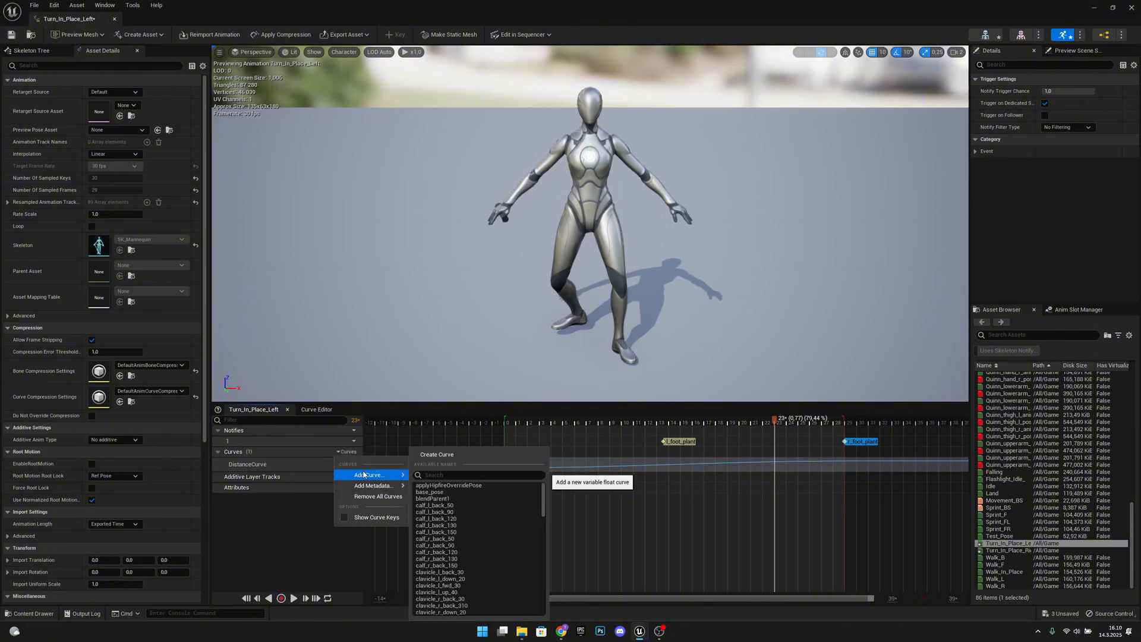
pyautogui.click(446, 456)
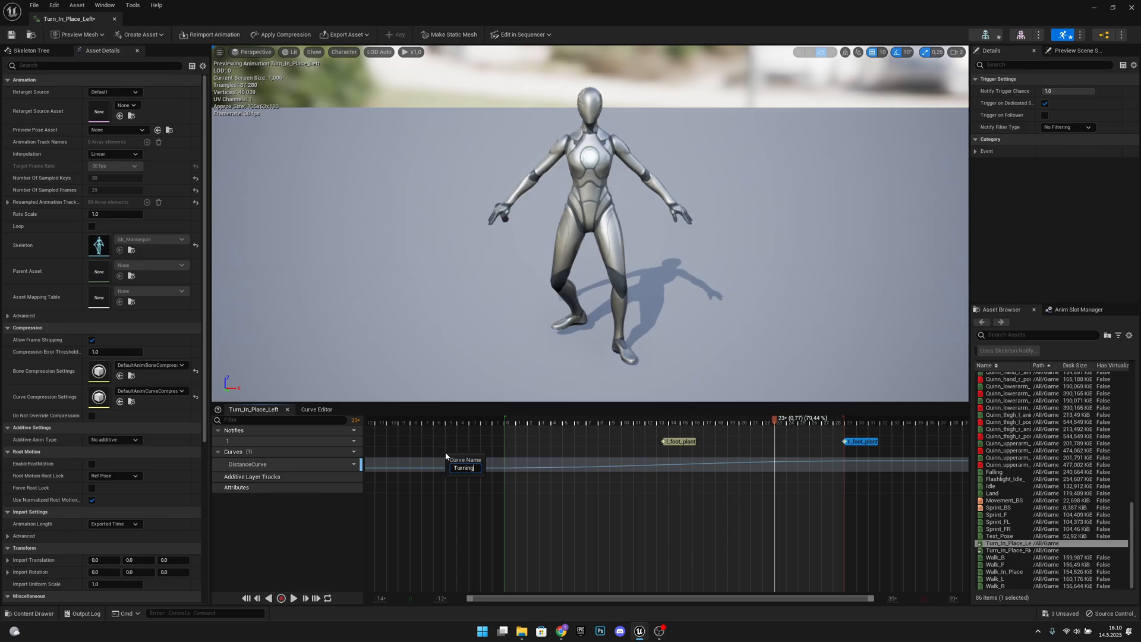
pyautogui.press('Return')
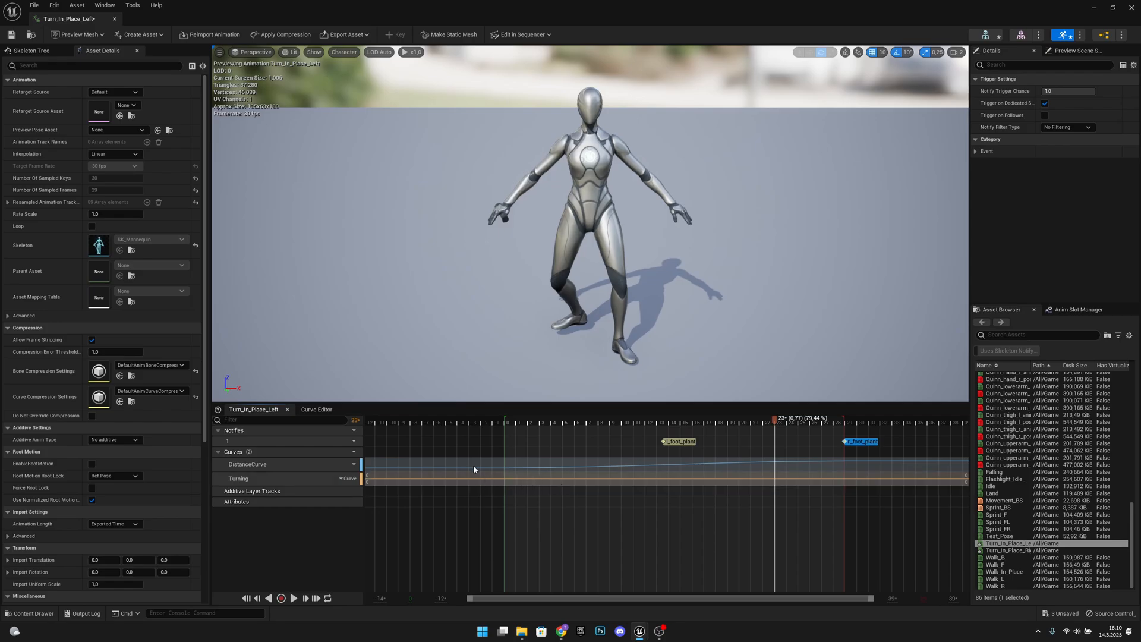
# - Add a key to the Turning curve at 0 s and set its value to 1
pyautogui.doubleClick(528, 483)
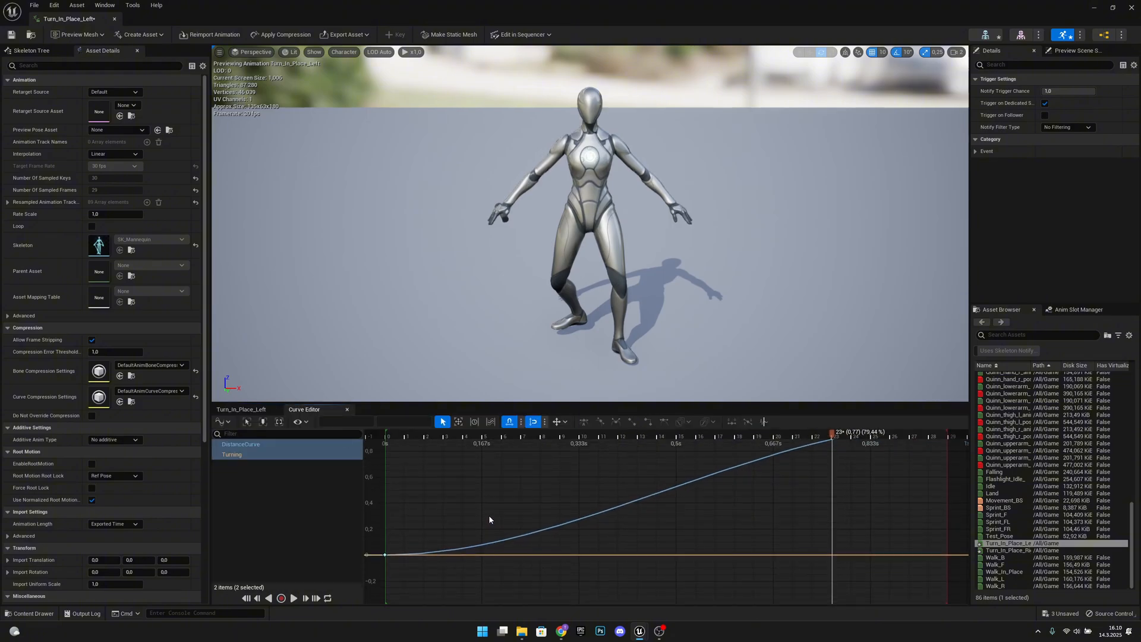
pyautogui.click(236, 455)
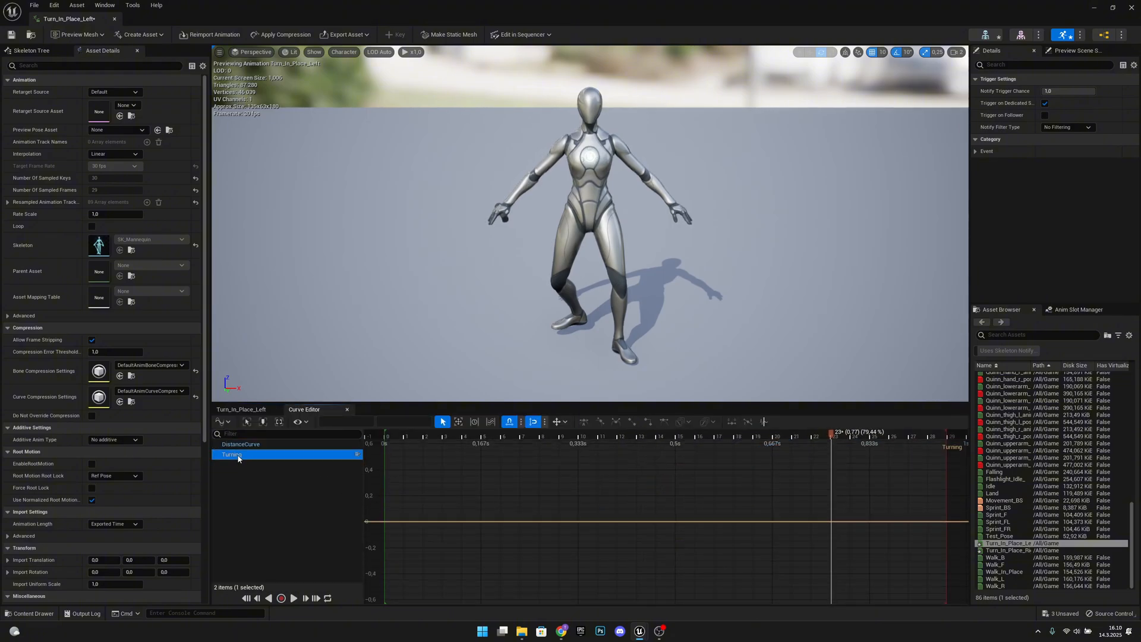
pyautogui.rightClick(443, 526)
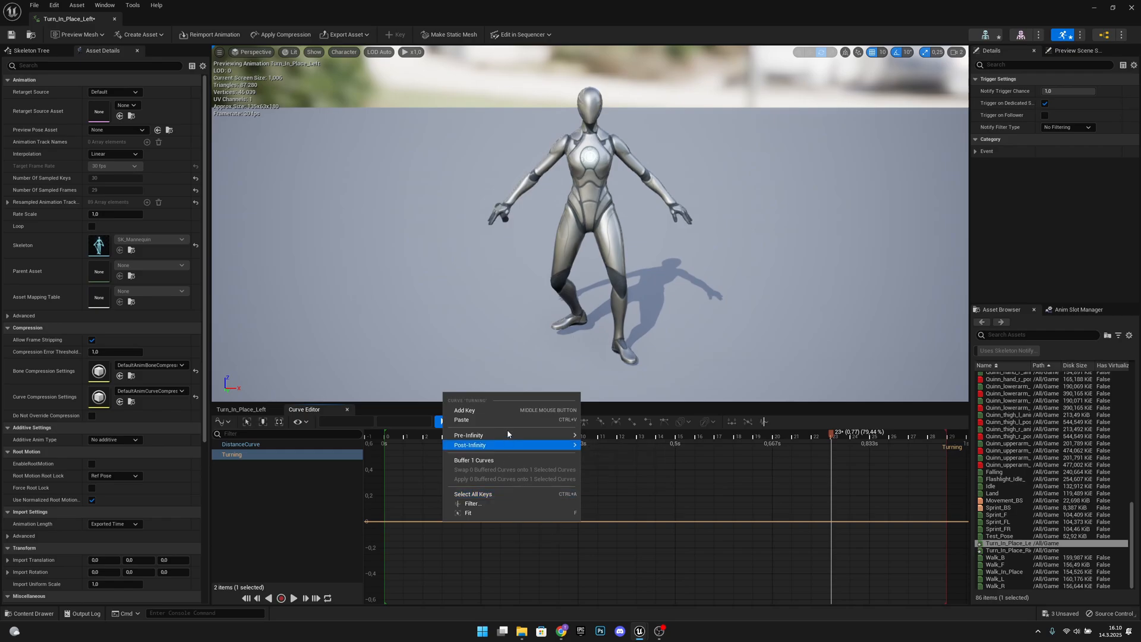
pyautogui.click(485, 410)
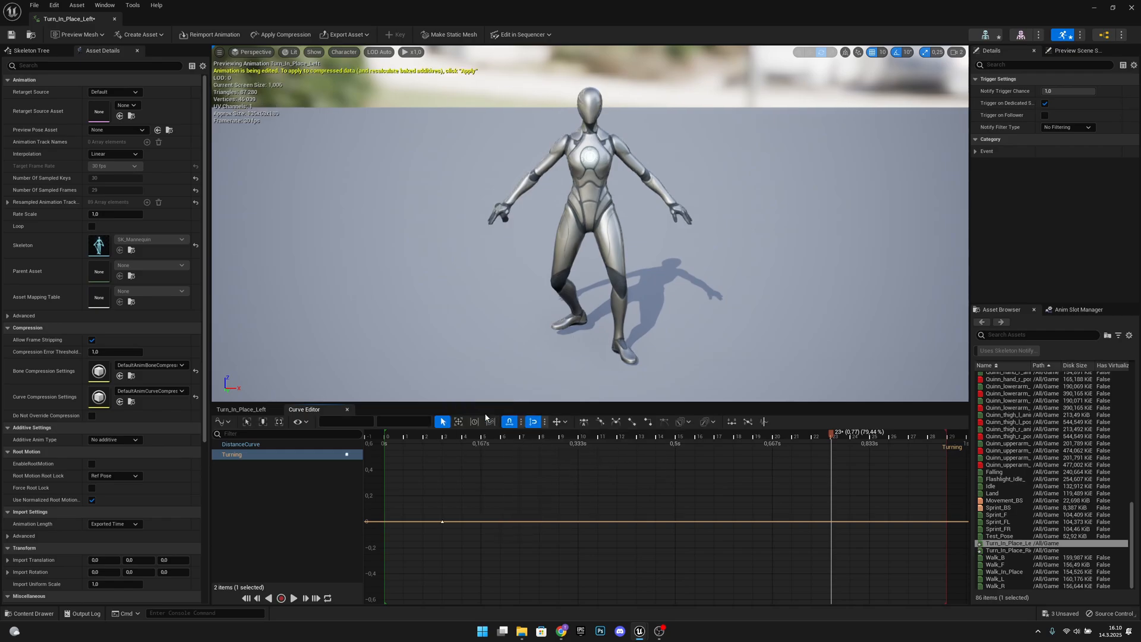
pyautogui.click(392, 421)
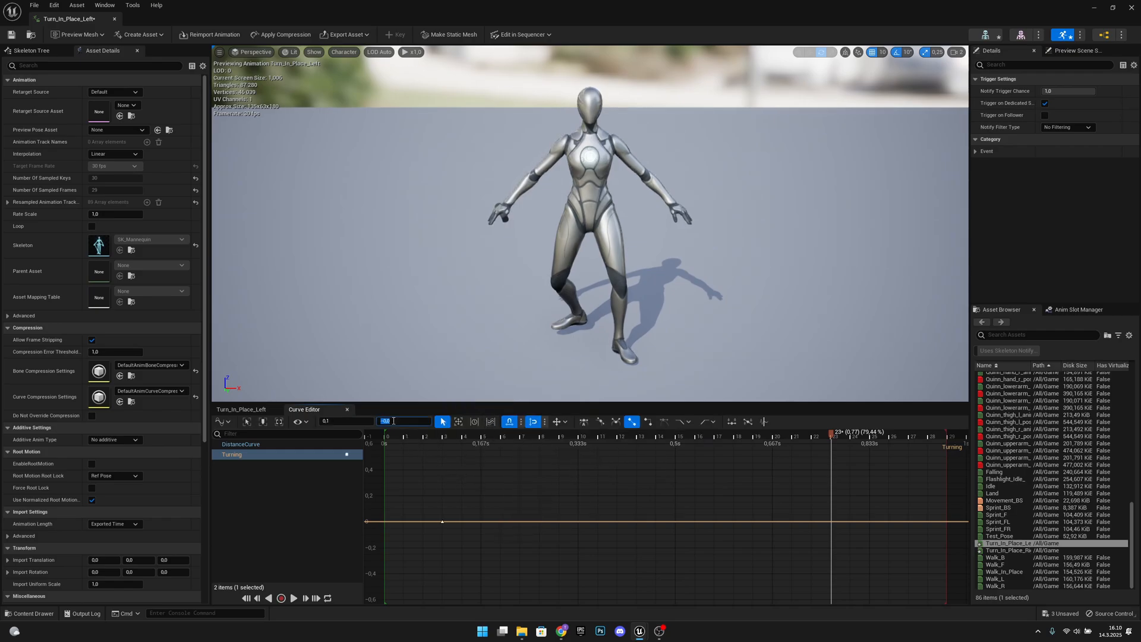
pyautogui.press('Return')
pyautogui.moveTo(440, 466); pyautogui.dragTo(529, 522, button='right')
pyautogui.scroll(-5, 528, 522)
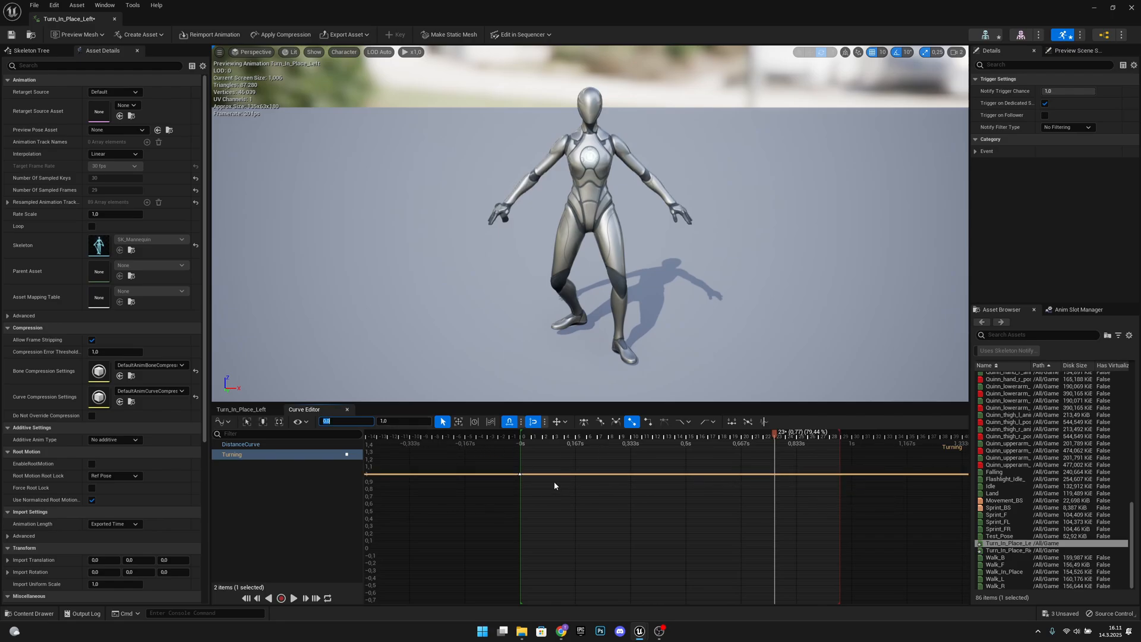
pyautogui.moveTo(736, 498); pyautogui.dragTo(709, 499, button='right')
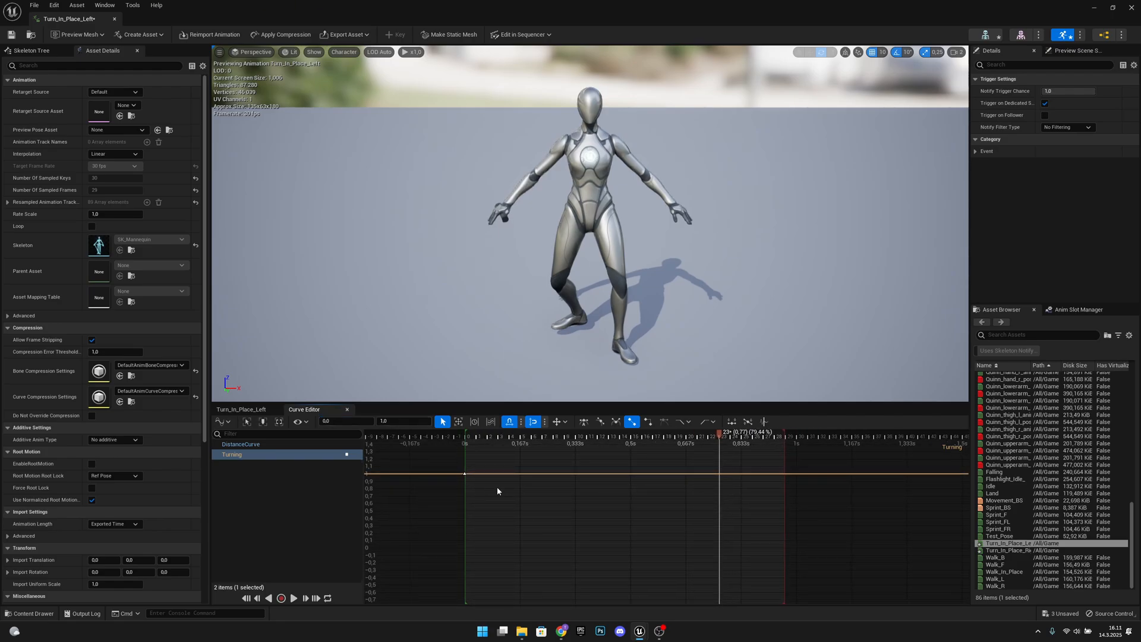
# - Save all unsaved assets
pyautogui.click(241, 410)
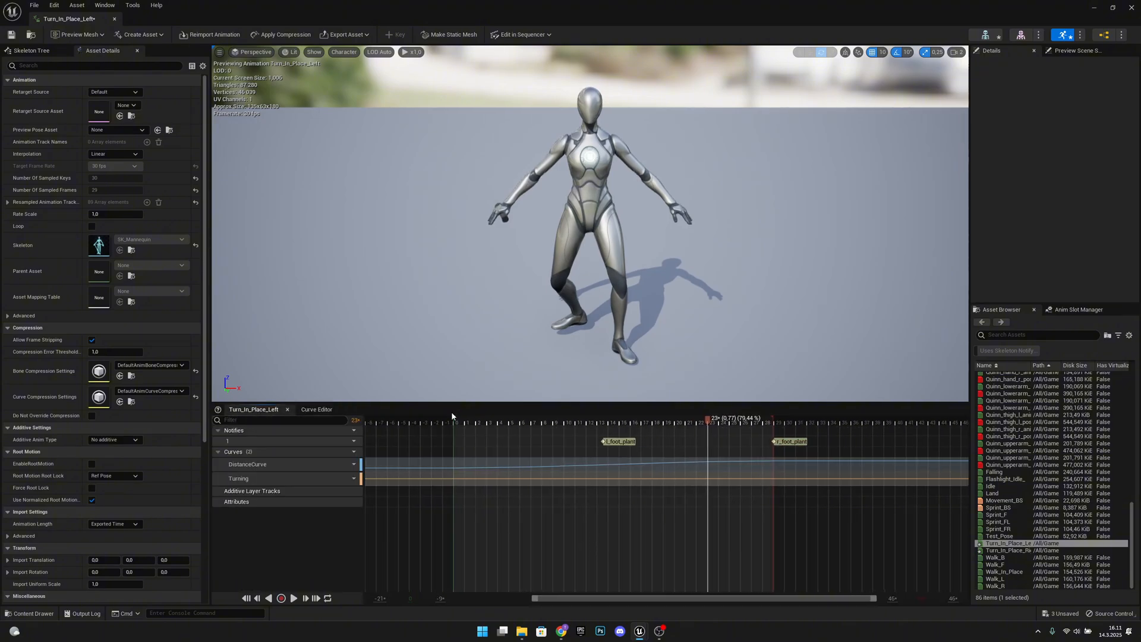
pyautogui.click(34, 5)
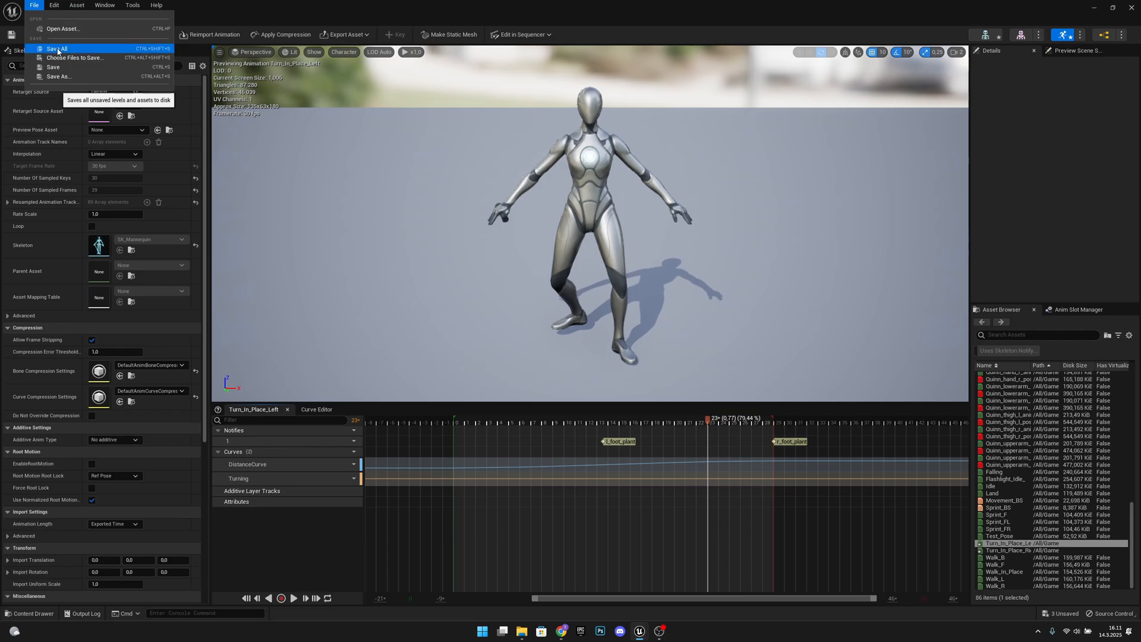
pyautogui.click(57, 50)
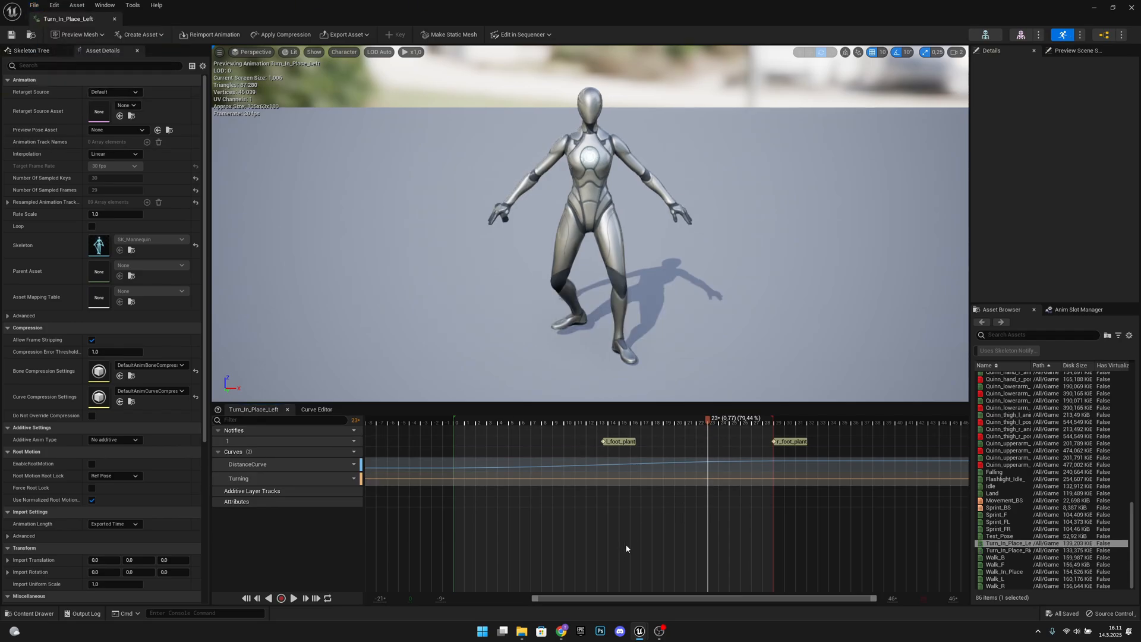
# - Open Turn_In_Place_Right and add an r_foot_plant notify at frame 14
pyautogui.doubleClick(1028, 550)
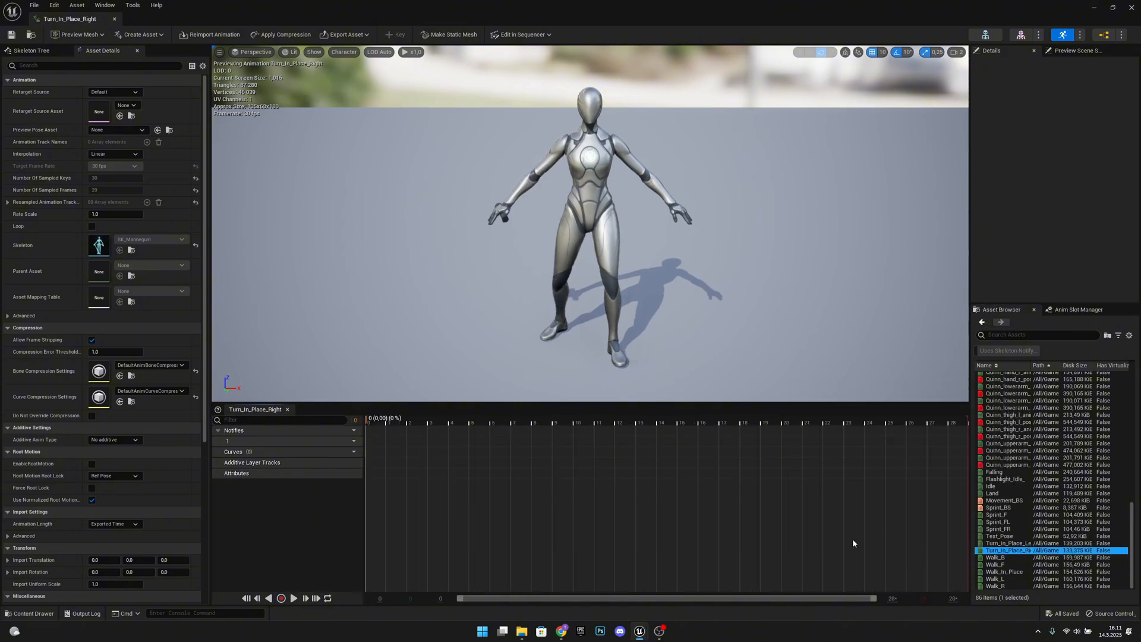
pyautogui.click(615, 494)
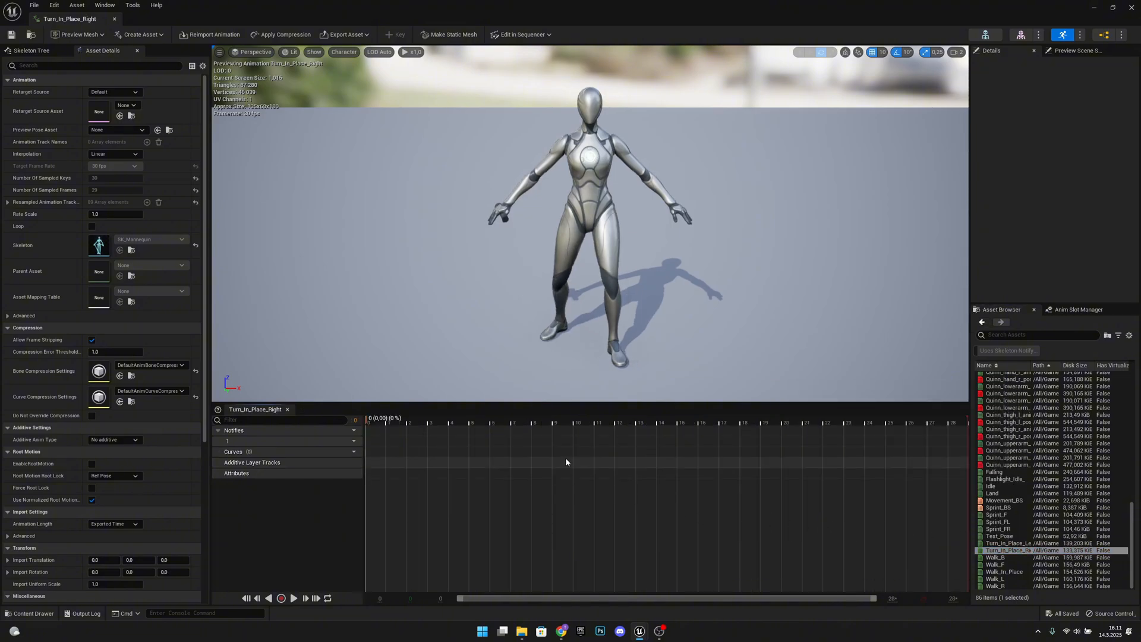
pyautogui.moveTo(589, 428); pyautogui.dragTo(667, 438)
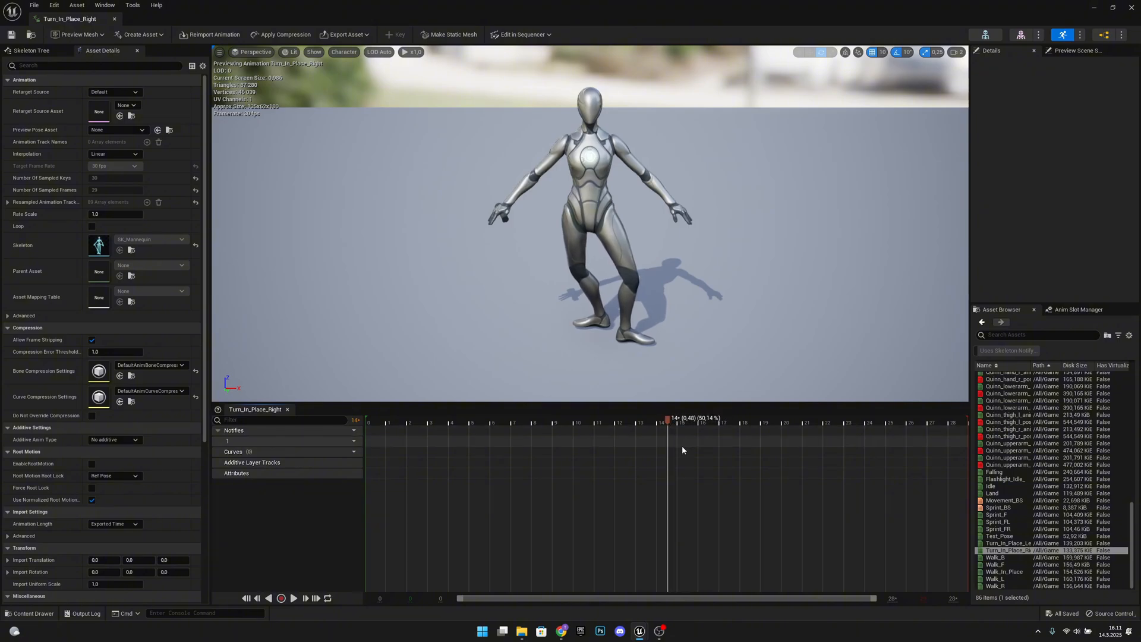
pyautogui.rightClick(667, 441)
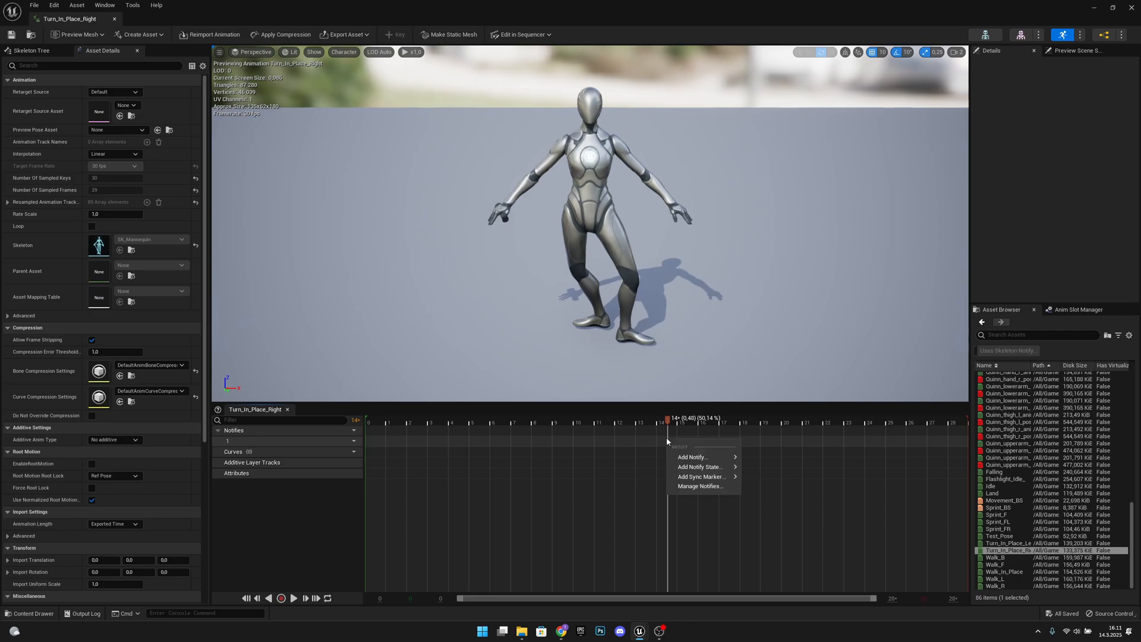
pyautogui.moveTo(708, 457)
pyautogui.moveTo(844, 481)
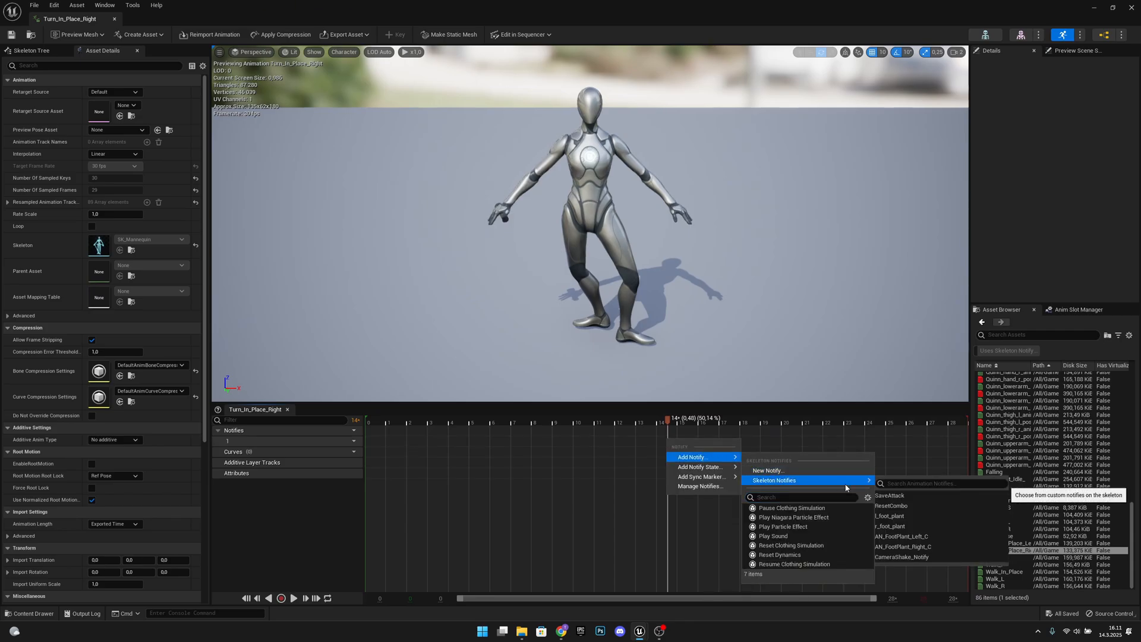
pyautogui.click(904, 526)
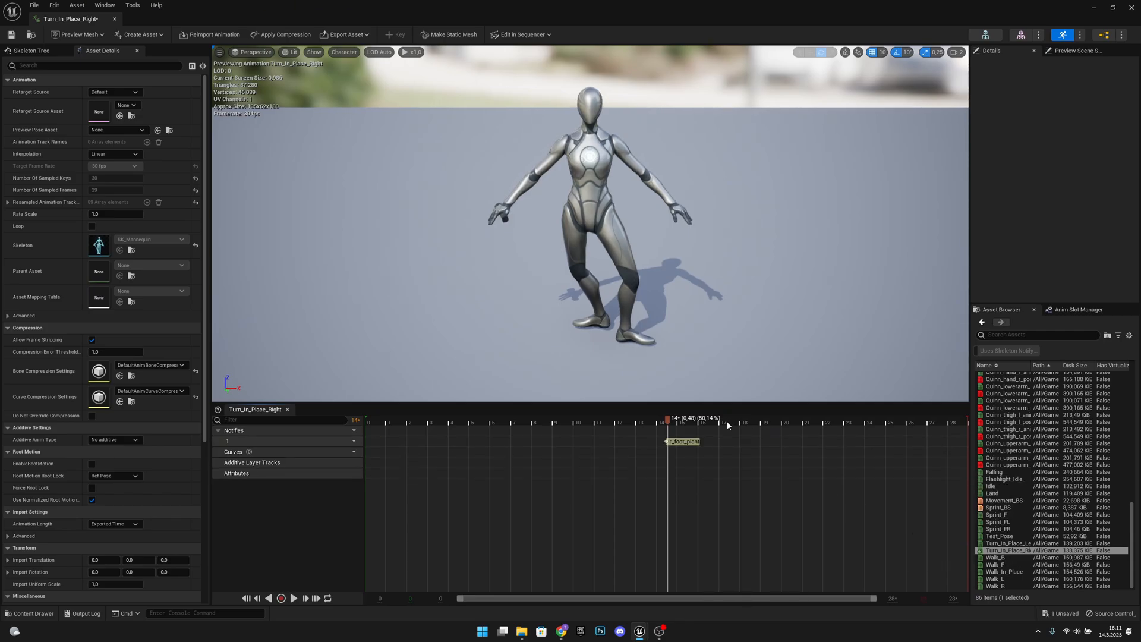
# - Add an l_foot_plant notify at the last frame, 28
pyautogui.moveTo(757, 424); pyautogui.dragTo(966, 439)
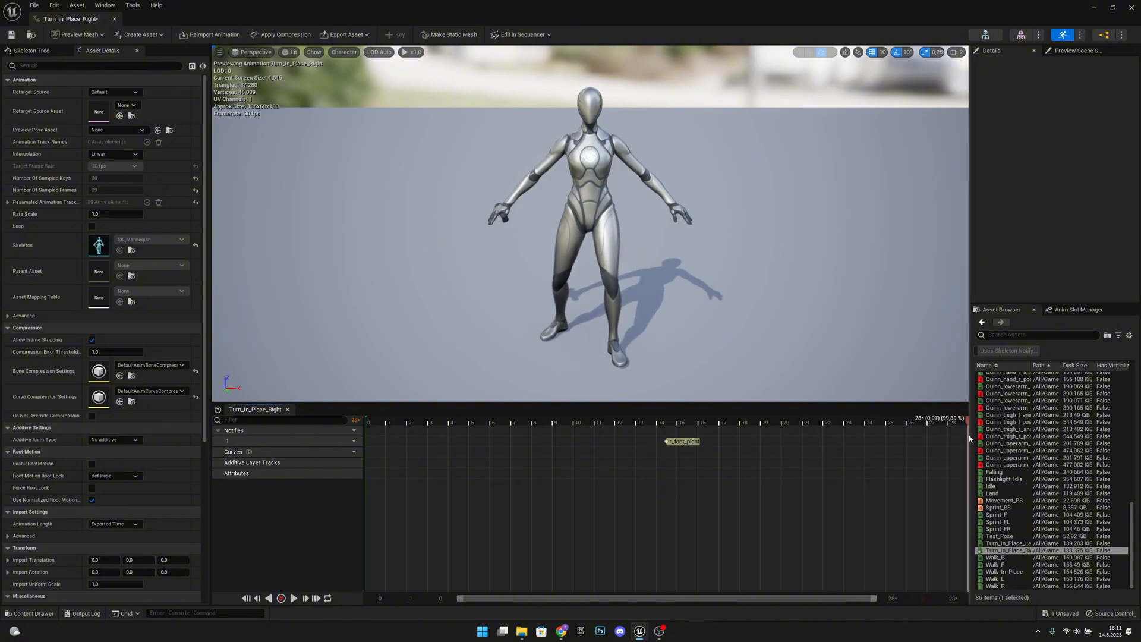
pyautogui.rightClick(967, 439)
pyautogui.moveTo(985, 458)
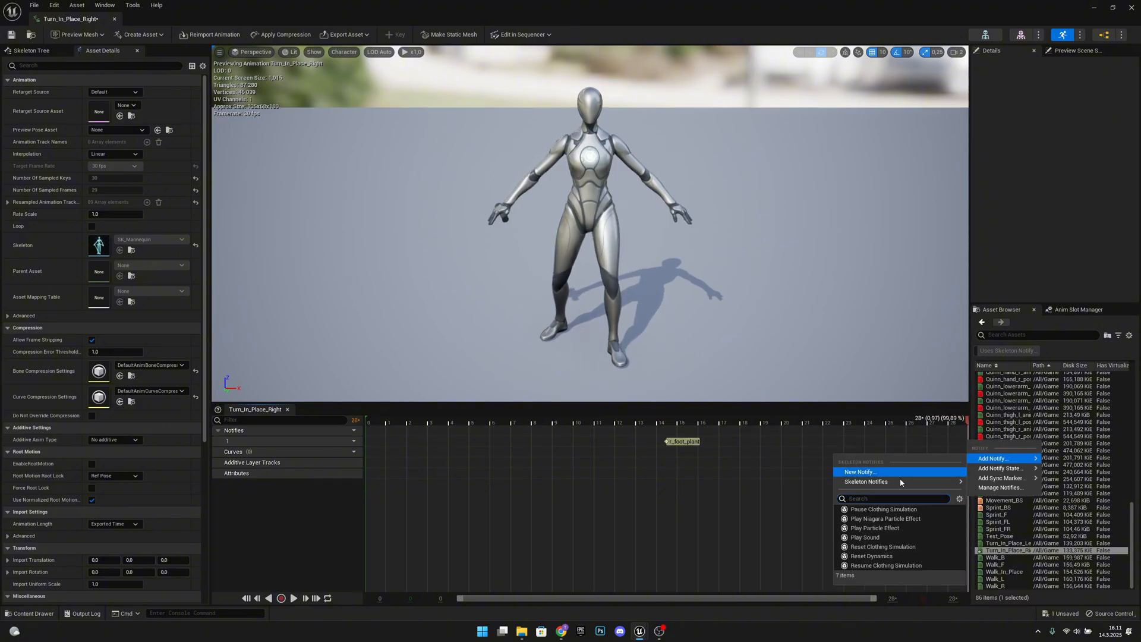
pyautogui.moveTo(945, 482)
pyautogui.click(999, 522)
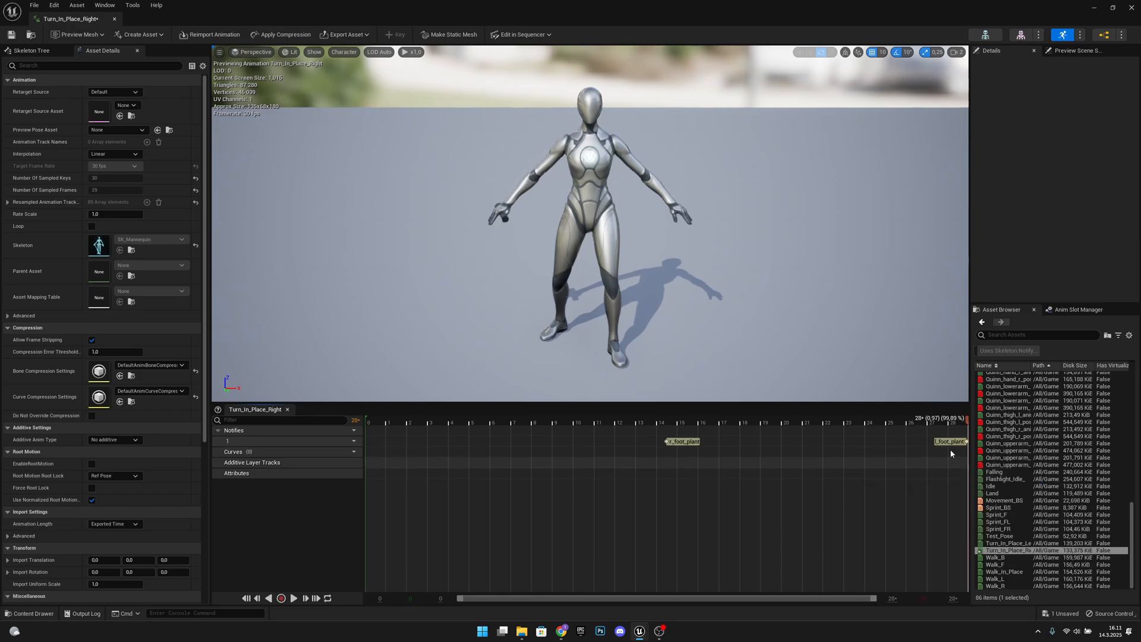
pyautogui.click(951, 442)
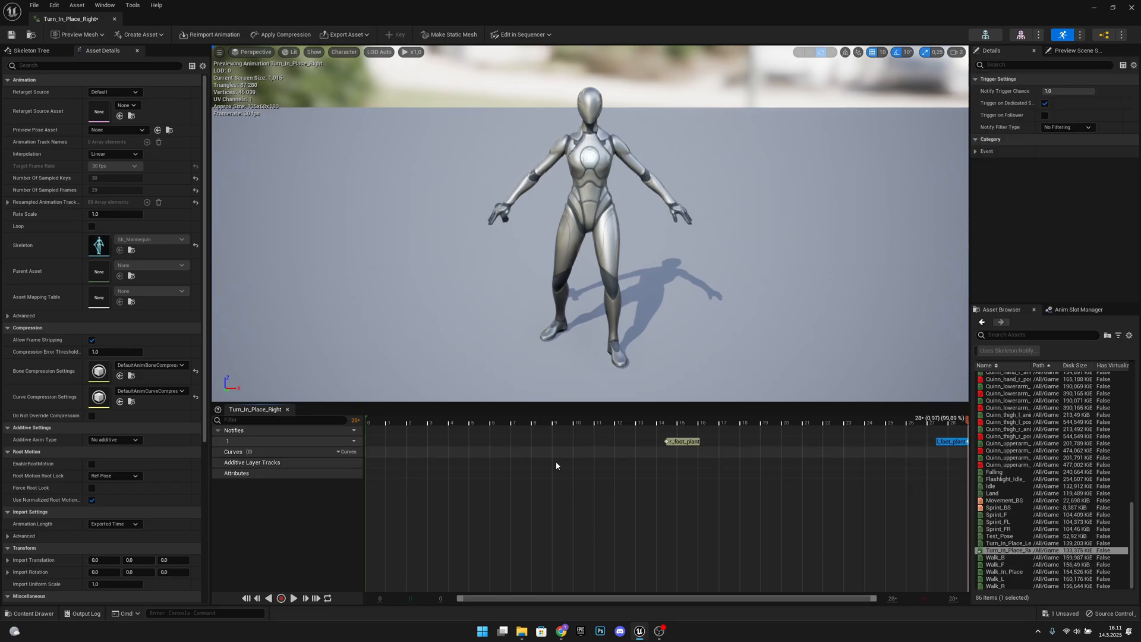
# - Add the existing DistanceCurve to Turn_In_Place_Right
pyautogui.click(353, 452)
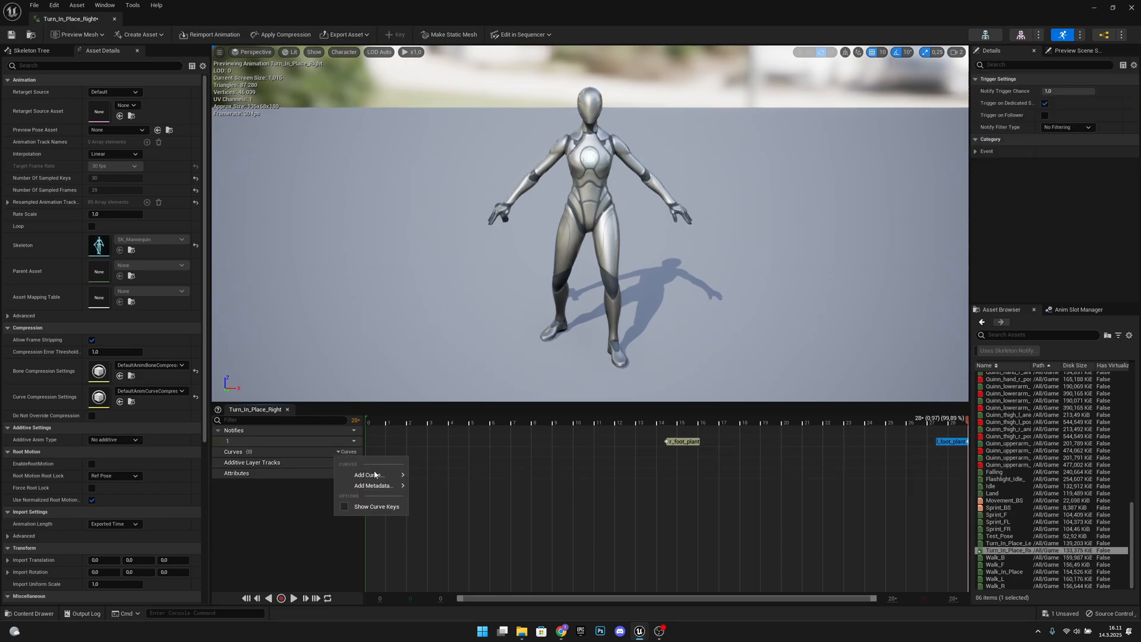
pyautogui.moveTo(375, 475)
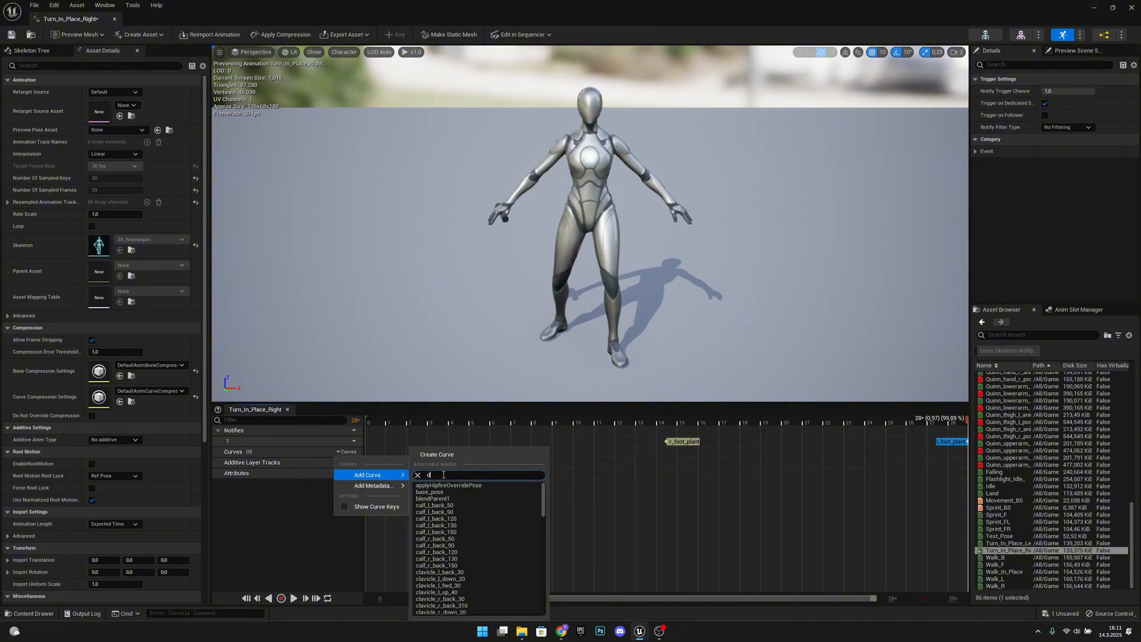
pyautogui.write('dist')
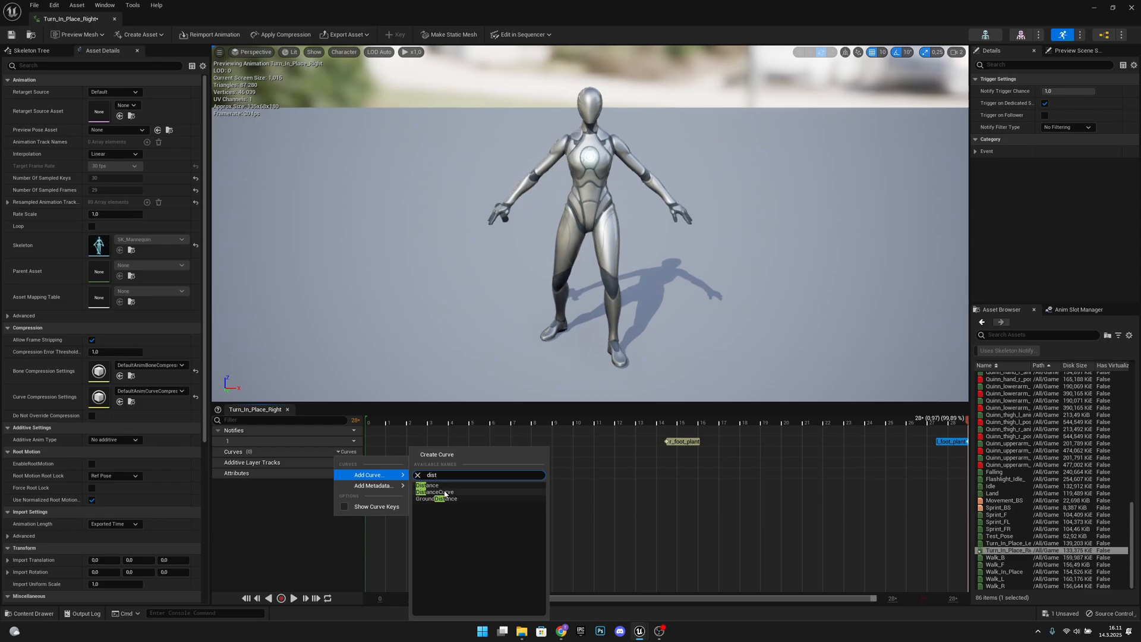
pyautogui.click(446, 493)
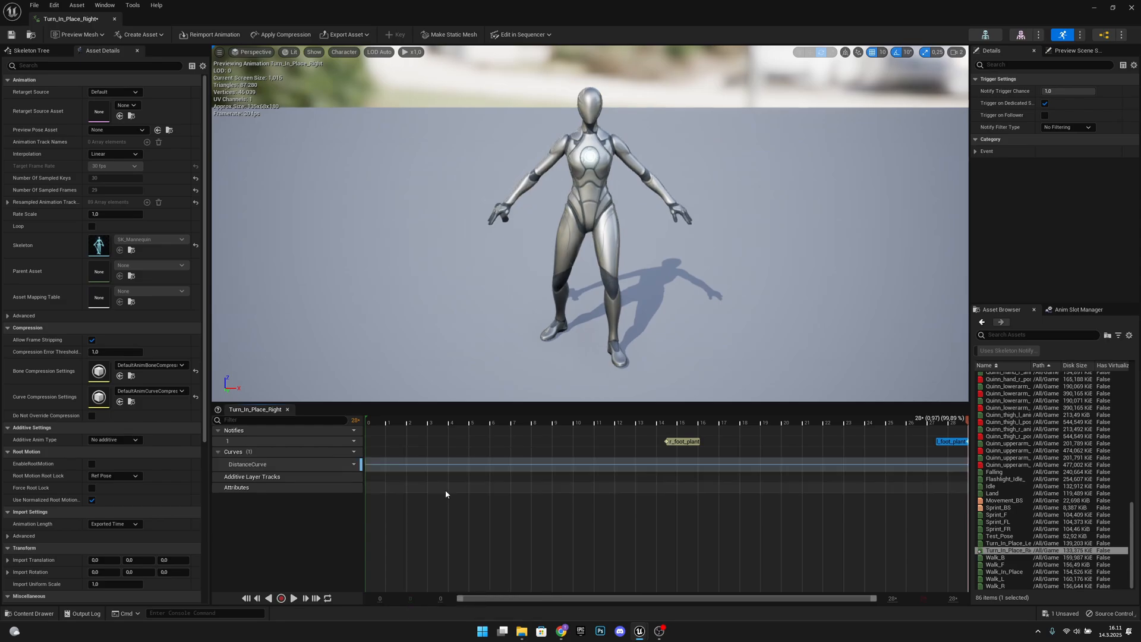
# - Add a start key on DistanceCurve at 0 s and set its interpolation to Auto
pyautogui.doubleClick(410, 468)
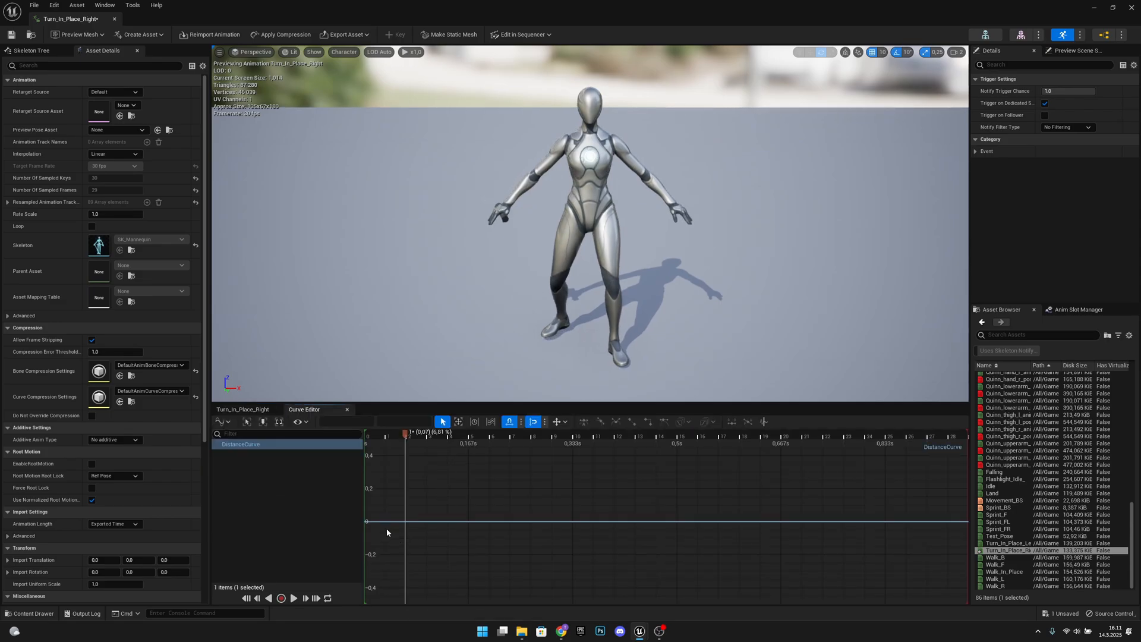
pyautogui.rightClick(400, 529)
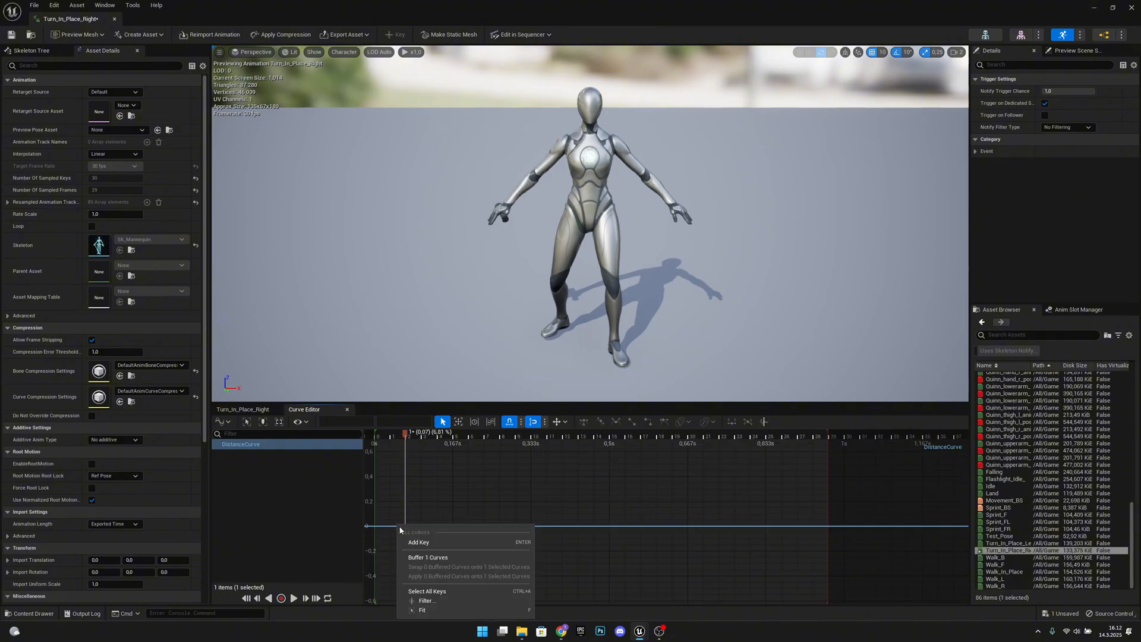
pyautogui.click(419, 542)
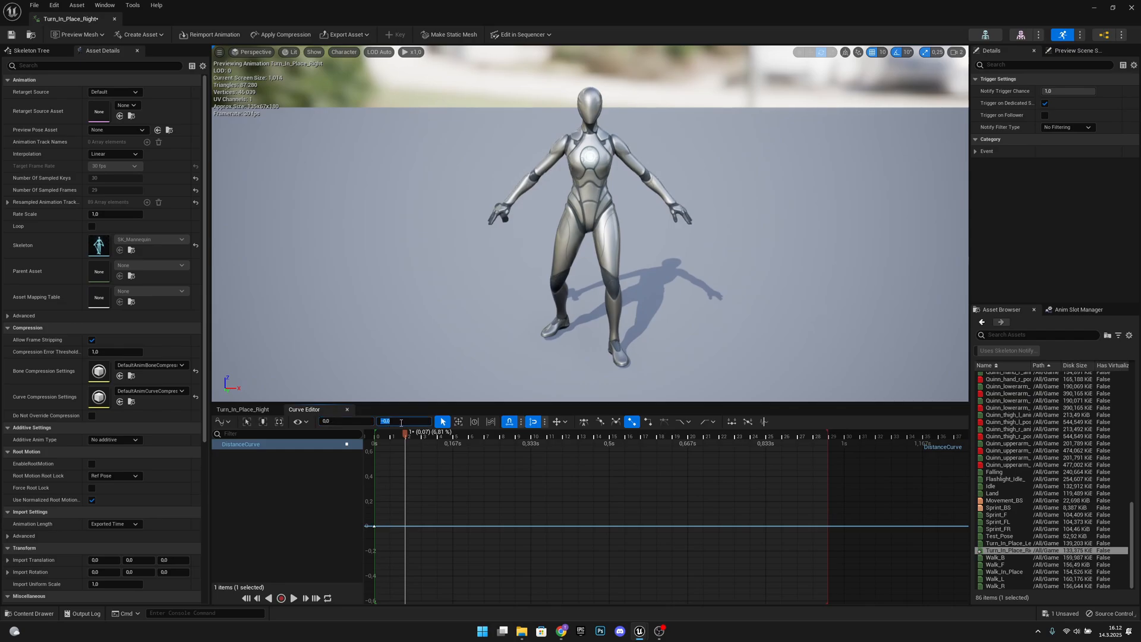
pyautogui.rightClick(375, 528)
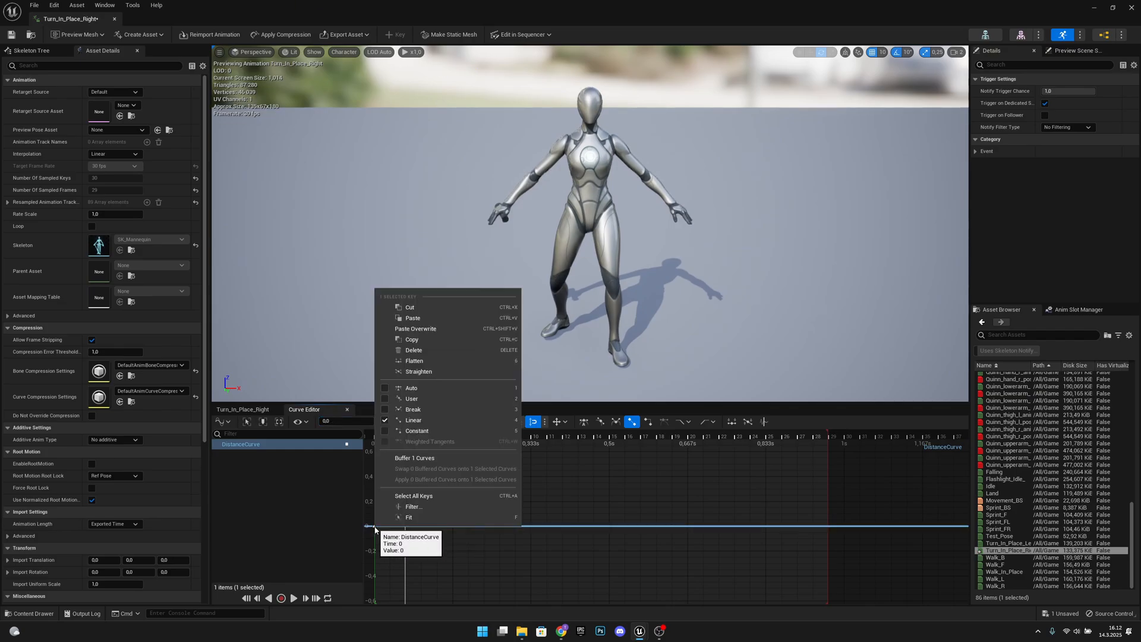
pyautogui.click(411, 387)
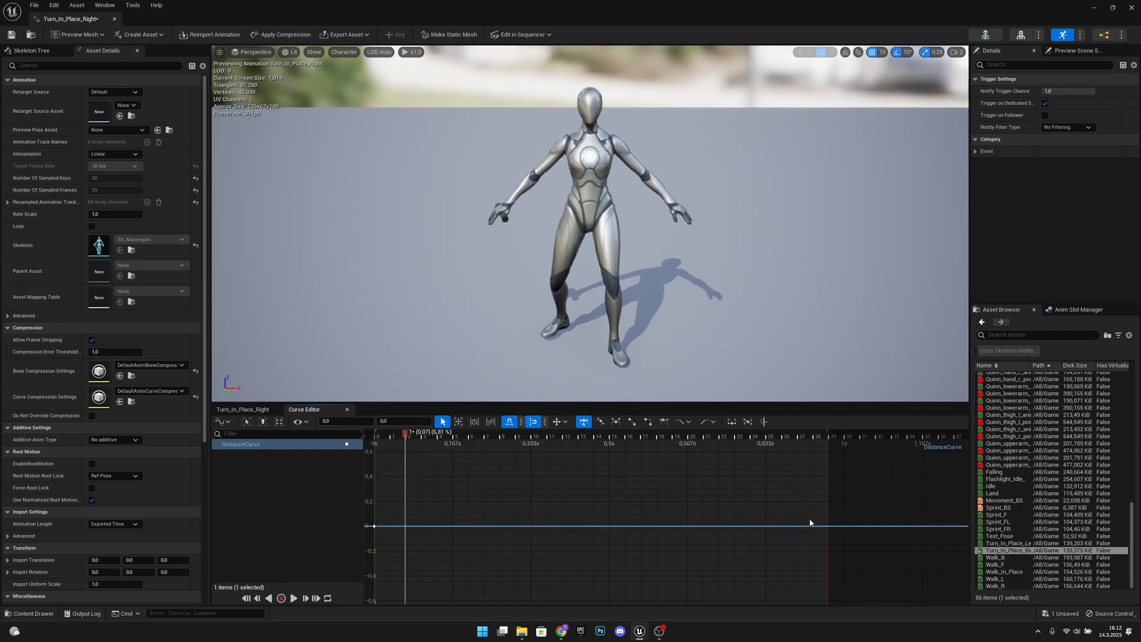
# - Add an end key on DistanceCurve at about 0.967 s with a value of 1.0
pyautogui.rightClick(829, 526)
pyautogui.click(855, 425)
pyautogui.press('Return')
pyautogui.scroll(-5, 732, 494)
pyautogui.moveTo(744, 499); pyautogui.dragTo(845, 530, button='right')
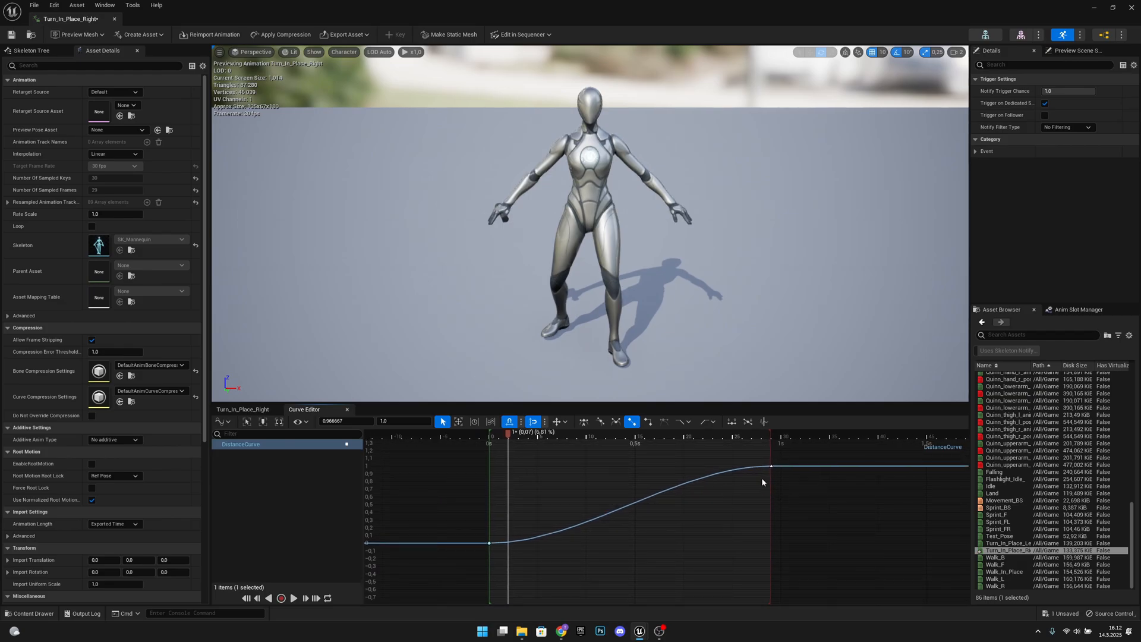
pyautogui.moveTo(770, 468)
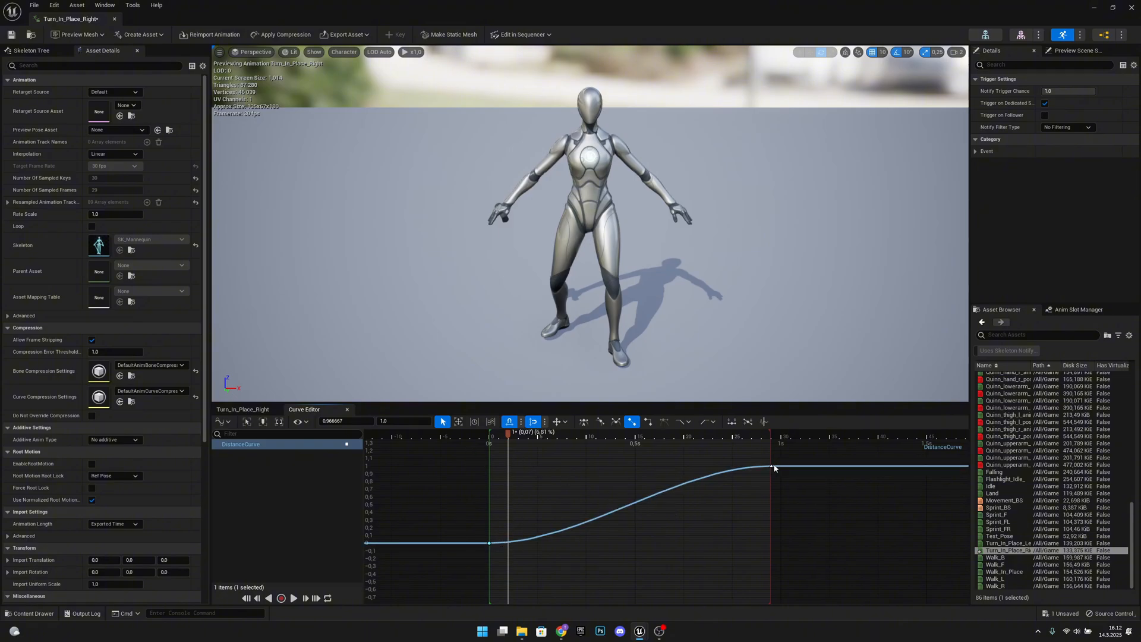
# - Change the DistanceCurve end key's interpolation so the curve eases into its final value
pyautogui.scroll(1, 578, 542)
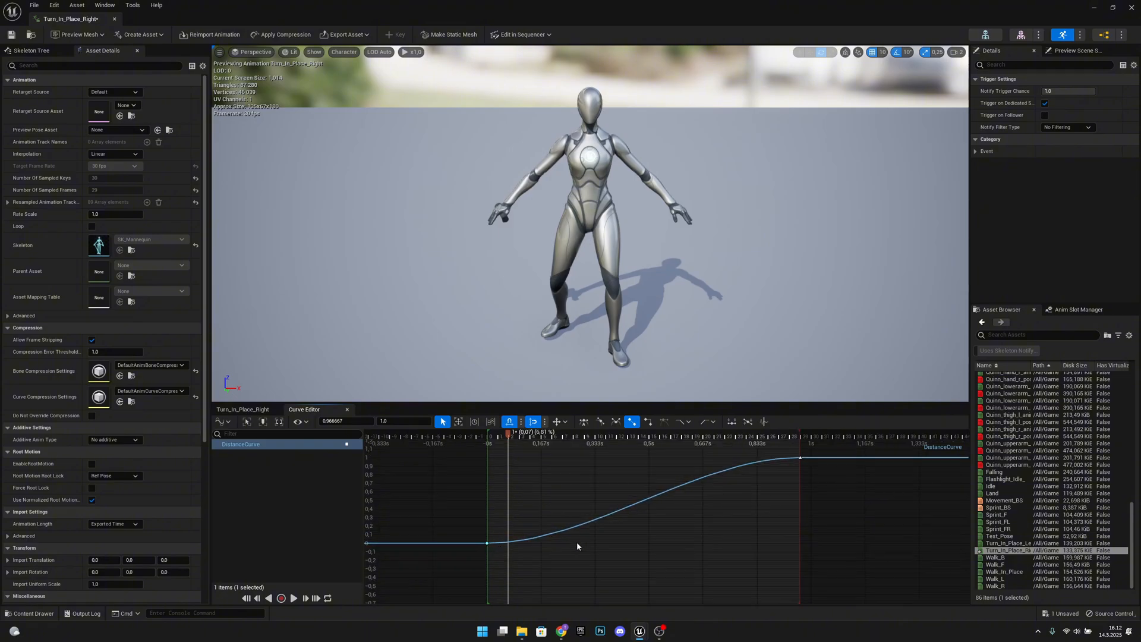
pyautogui.rightClick(800, 458)
pyautogui.click(847, 324)
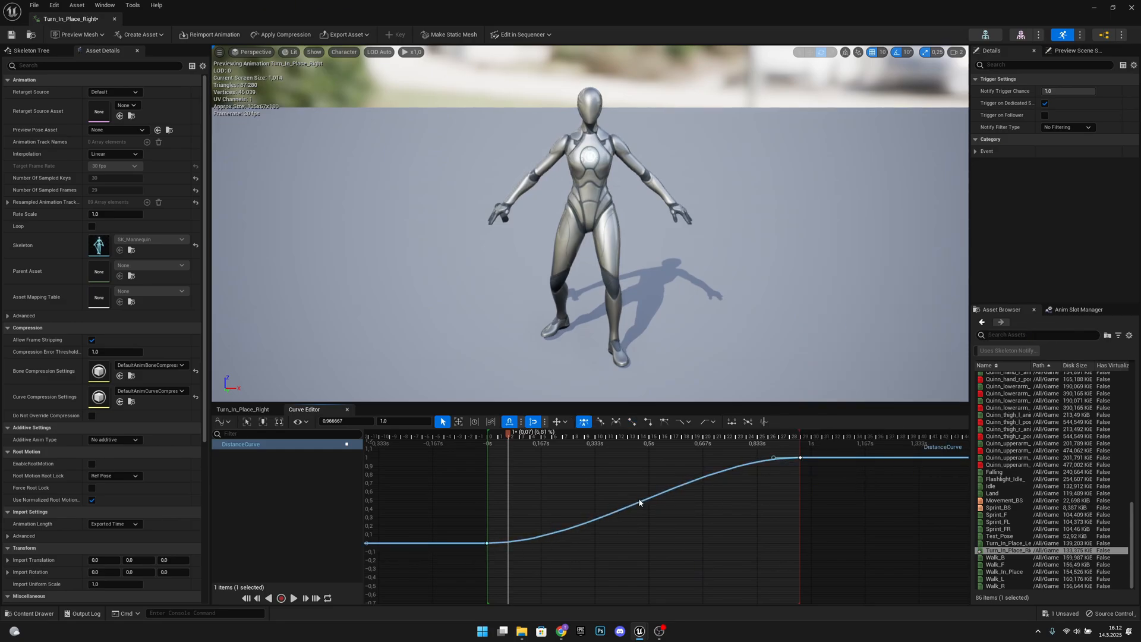
pyautogui.moveTo(750, 495); pyautogui.dragTo(733, 494, button='right')
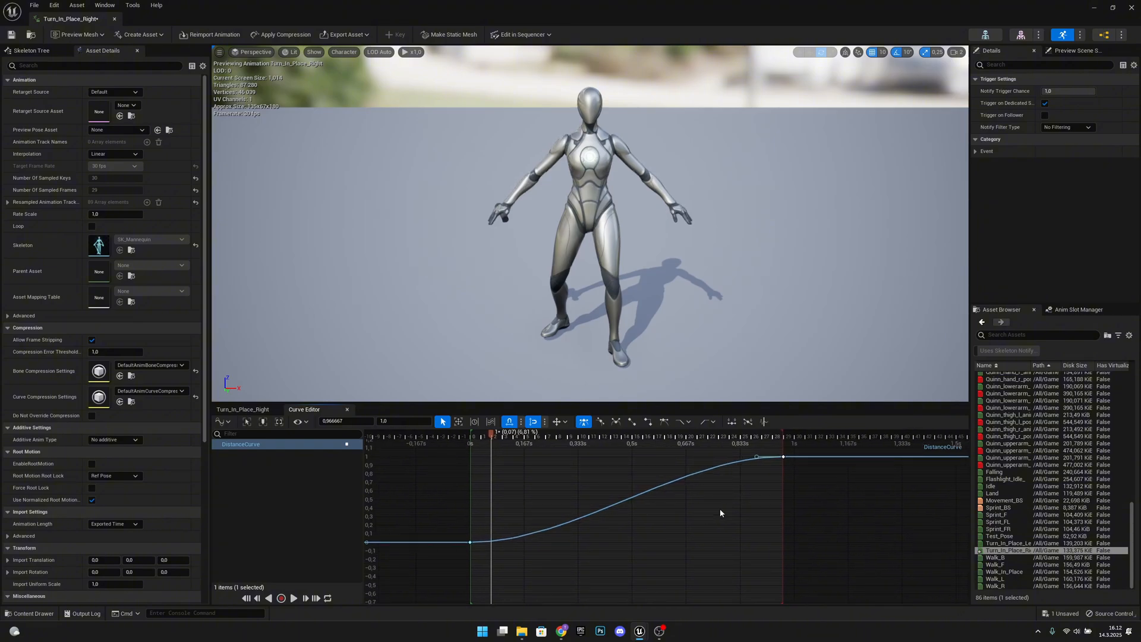
# - Add a Turning curve to the Turn_In_Place_Right animation
pyautogui.click(243, 410)
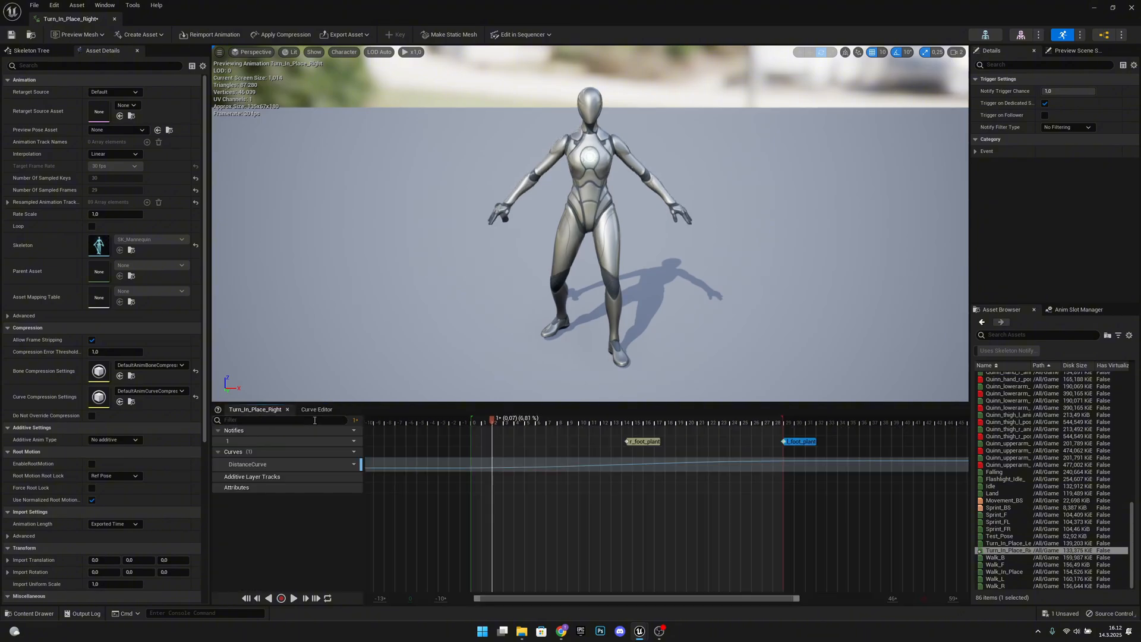
pyautogui.click(348, 451)
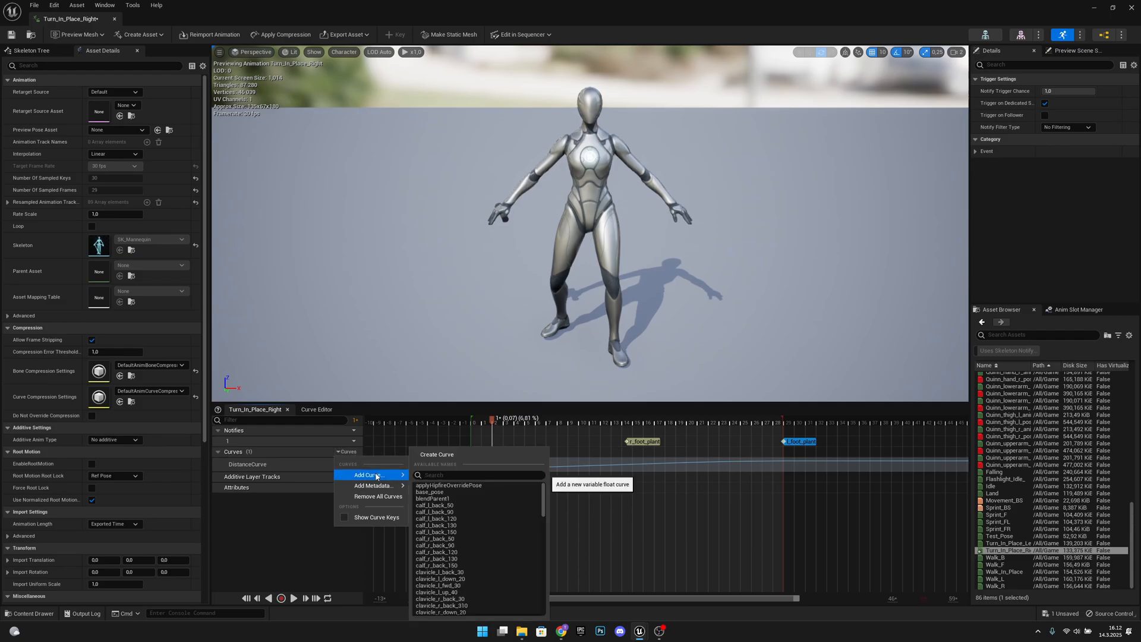
pyautogui.click(450, 489)
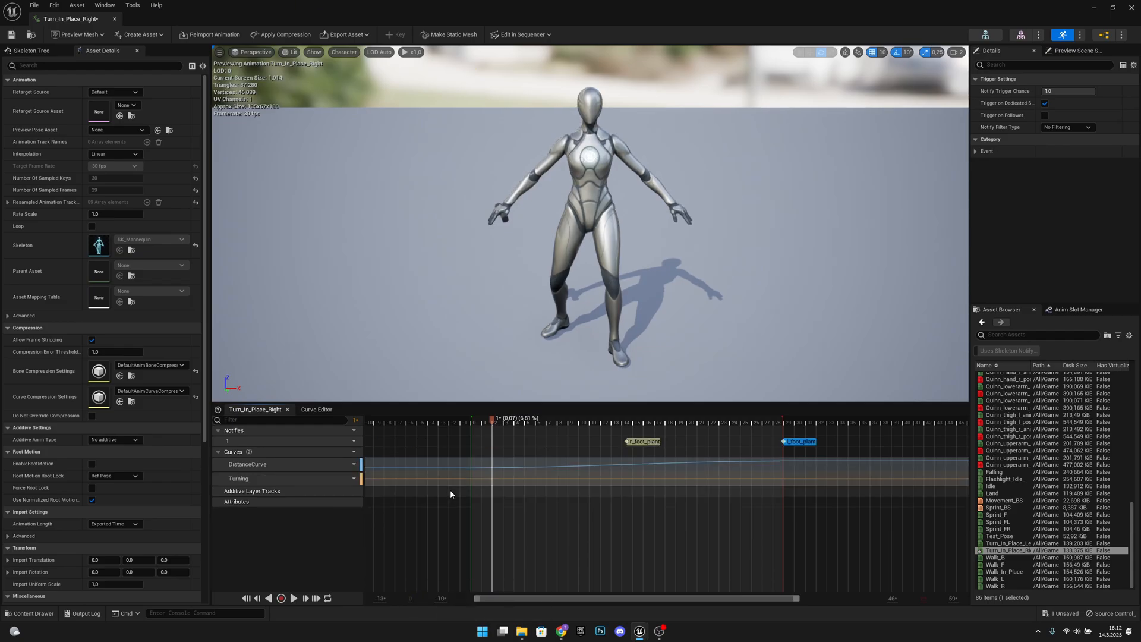
# - Add a key on the Turning curve at 0 s with a value of 1.0
pyautogui.doubleClick(542, 475)
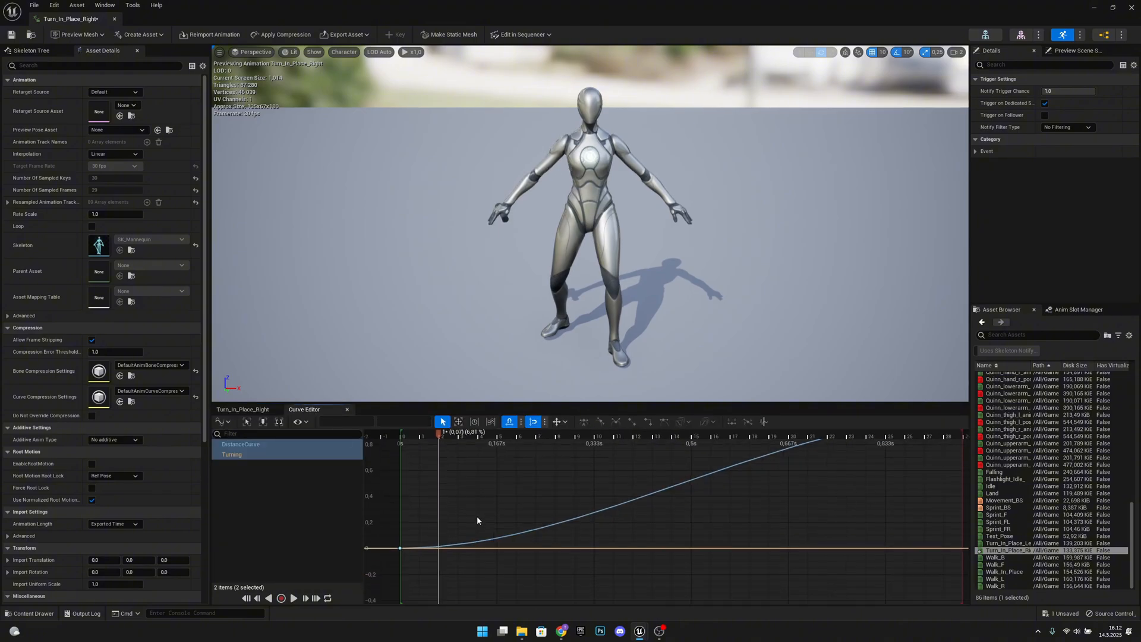
pyautogui.click(258, 456)
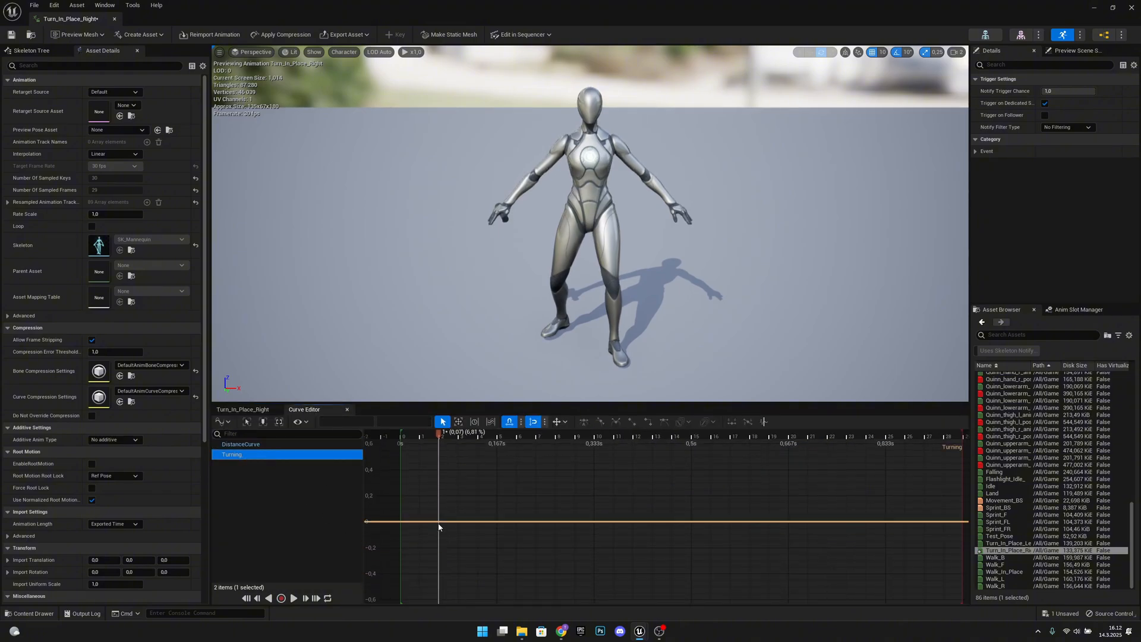
pyautogui.rightClick(440, 523)
pyautogui.click(468, 411)
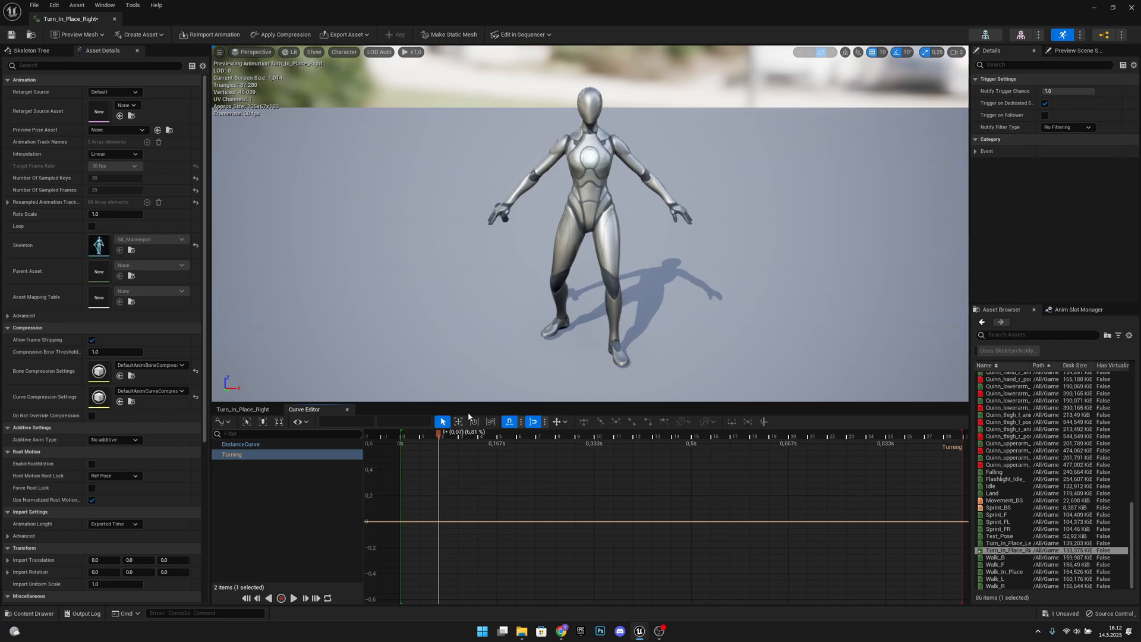
pyautogui.click(390, 422)
pyautogui.write('1,0')
pyautogui.press('Return')
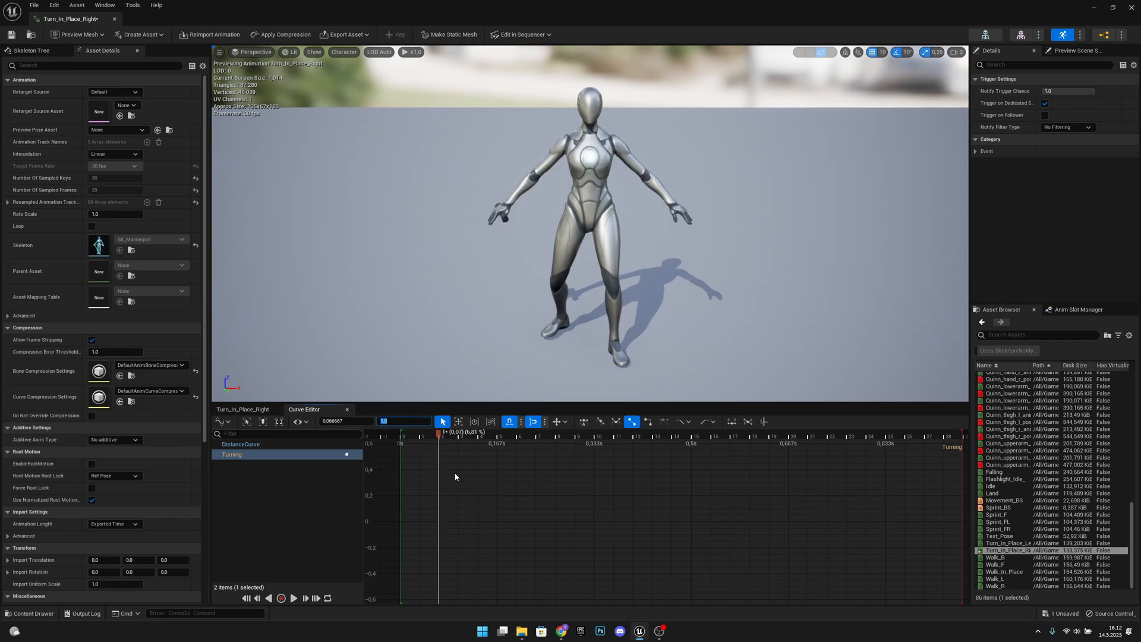
pyautogui.press('f')
pyautogui.click(341, 422)
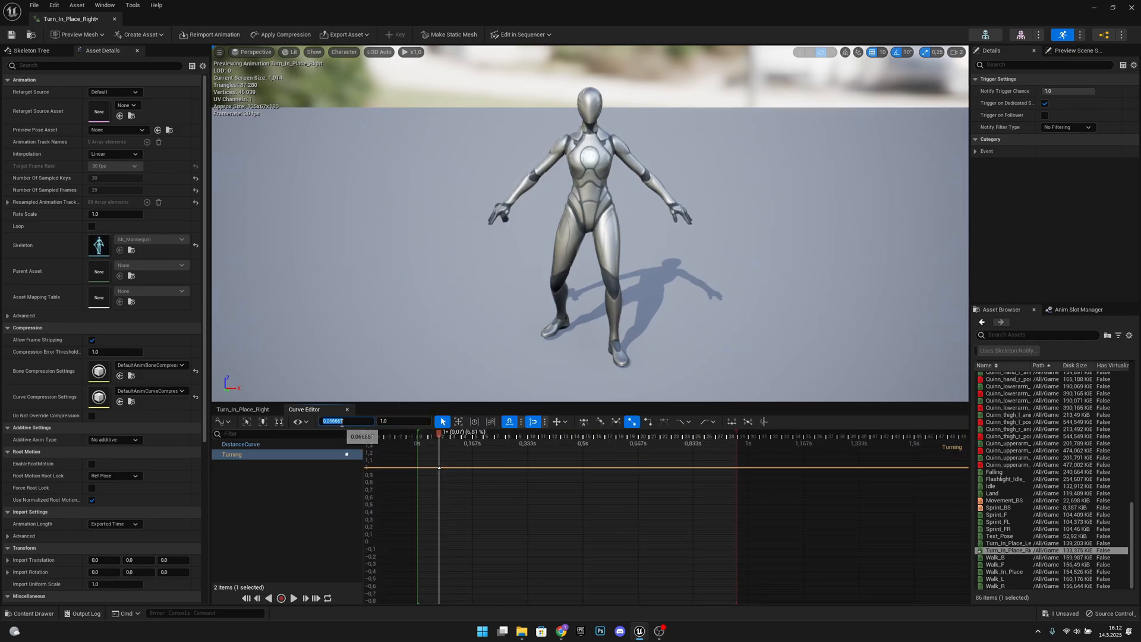
pyautogui.write('0')
pyautogui.press('Return')
pyautogui.moveTo(482, 491)
pyautogui.mouseDown(button='right')
pyautogui.moveTo(473, 491)
pyautogui.moveTo(485, 495)
pyautogui.mouseUp(button='right')
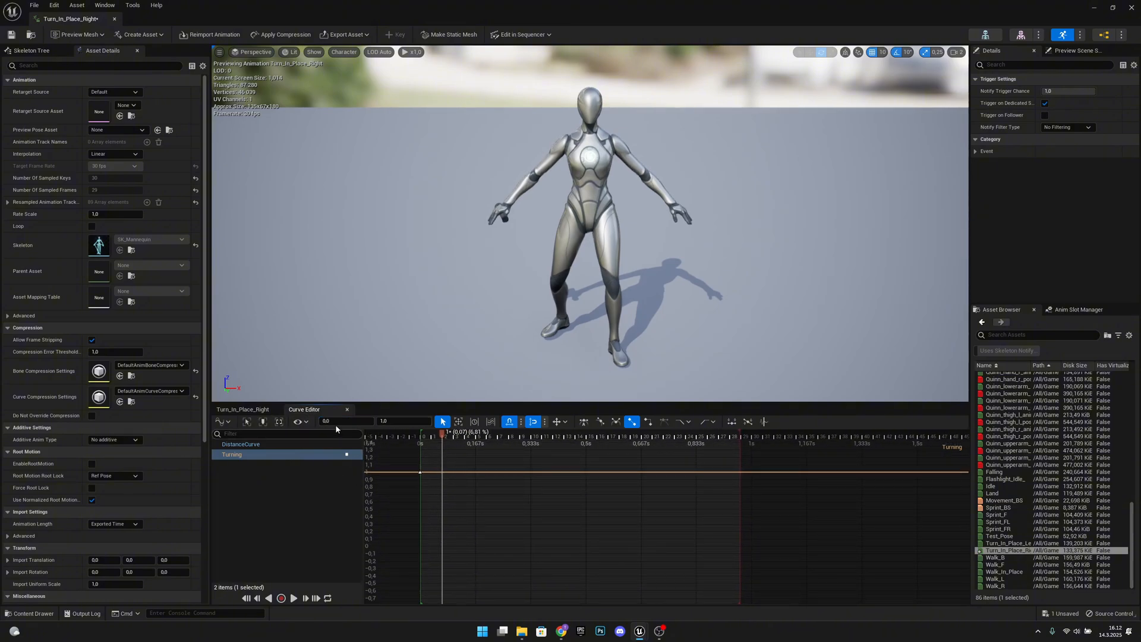
pyautogui.moveTo(475, 491); pyautogui.dragTo(477, 491, button='right')
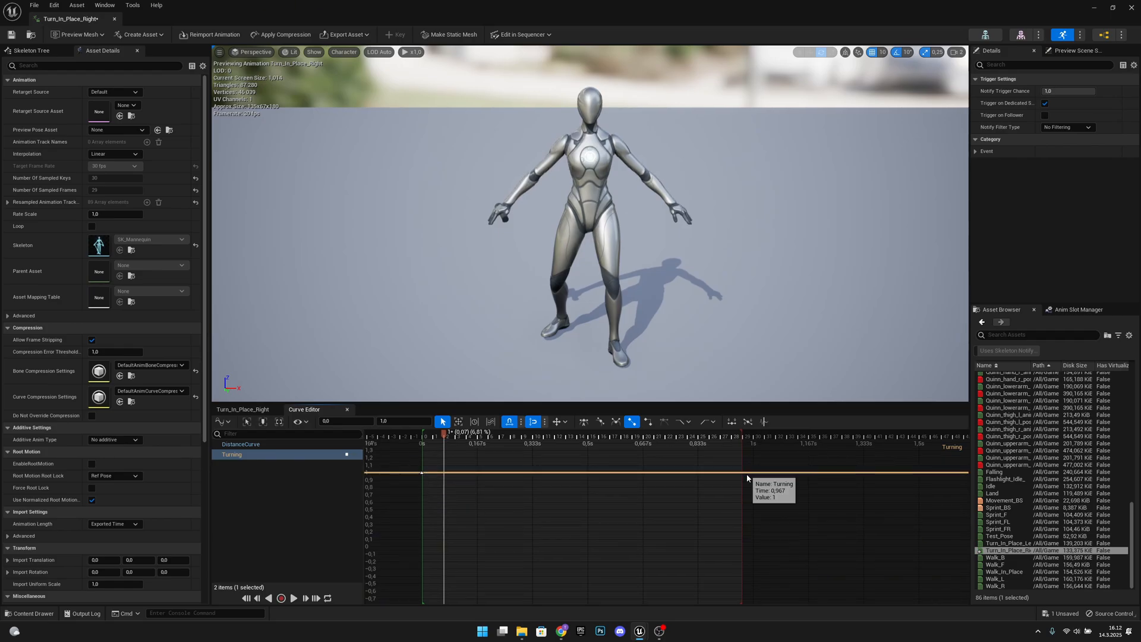
pyautogui.moveTo(658, 543); pyautogui.dragTo(643, 537, button='right')
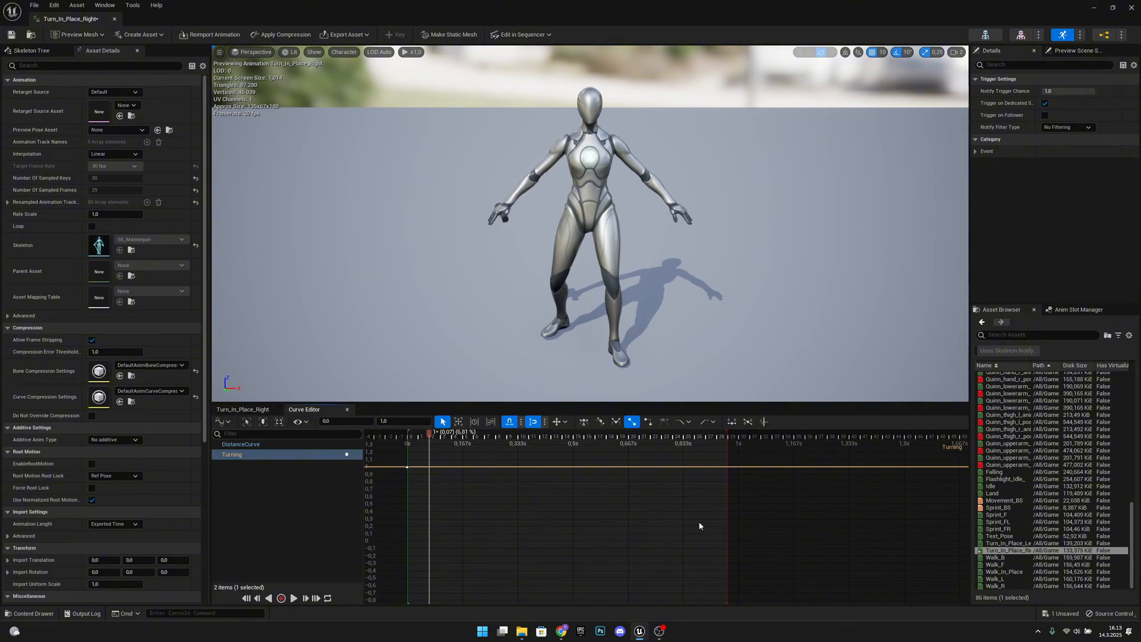
# - Save the Turn_In_Place_Right animation and close its editor
pyautogui.click(34, 5)
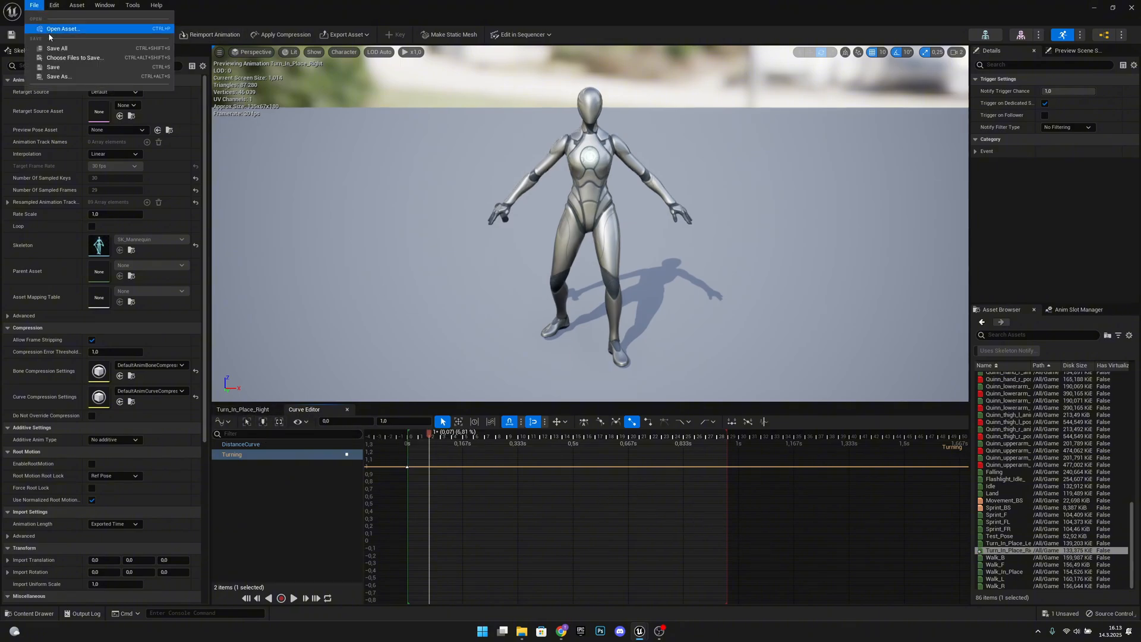
pyautogui.click(111, 27)
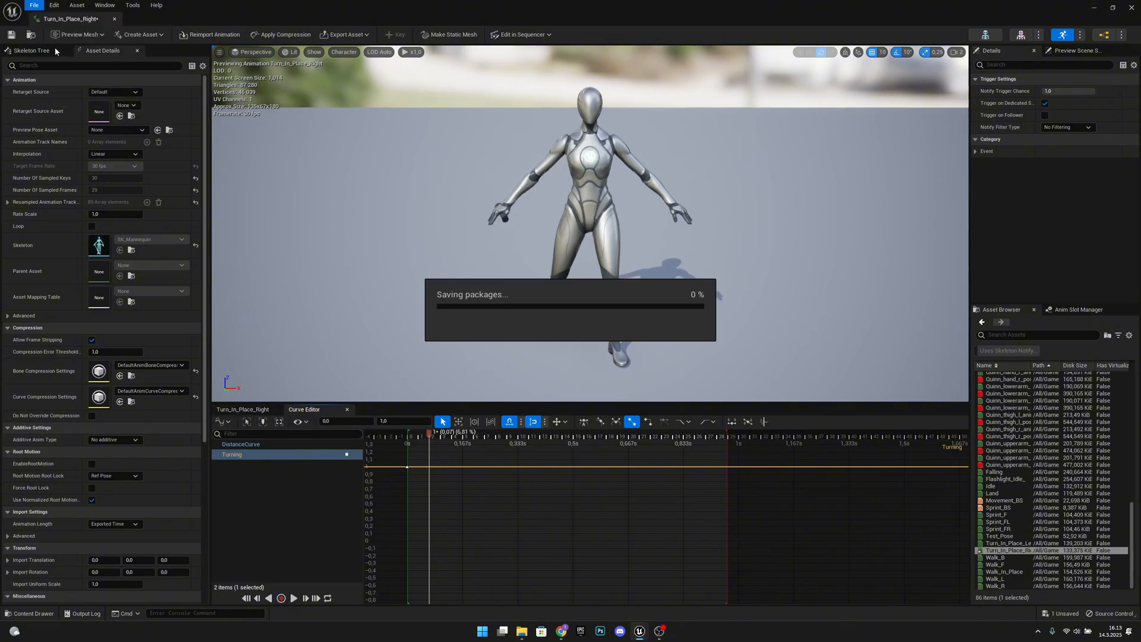
pyautogui.click(116, 19)
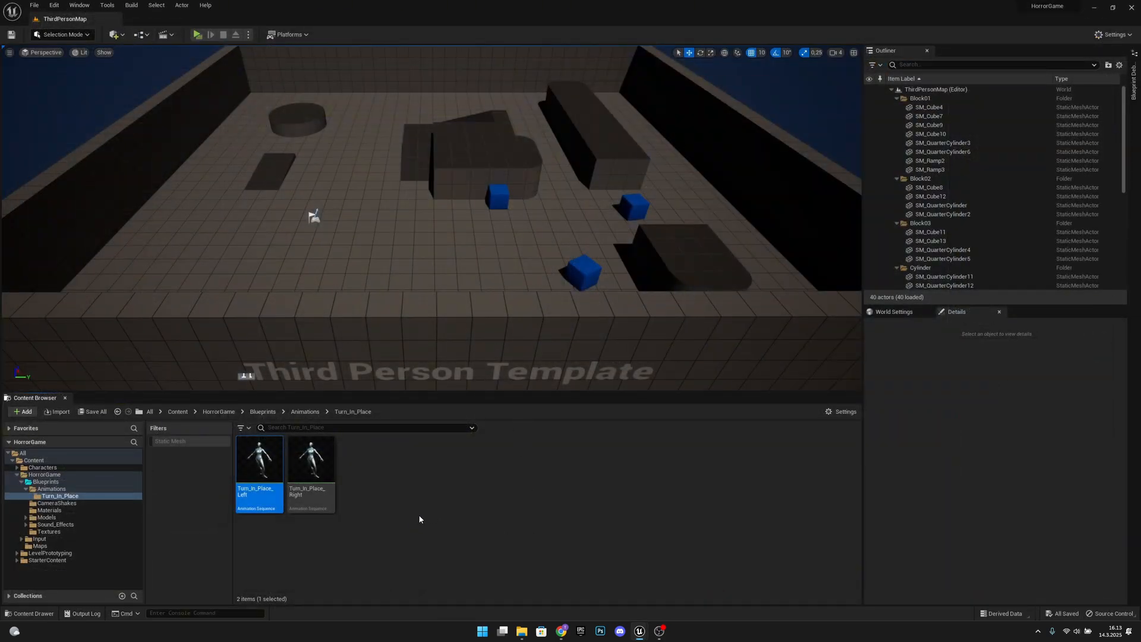
# - Open the ABP_Player animation blueprint from the Animations folder
pyautogui.click(498, 484)
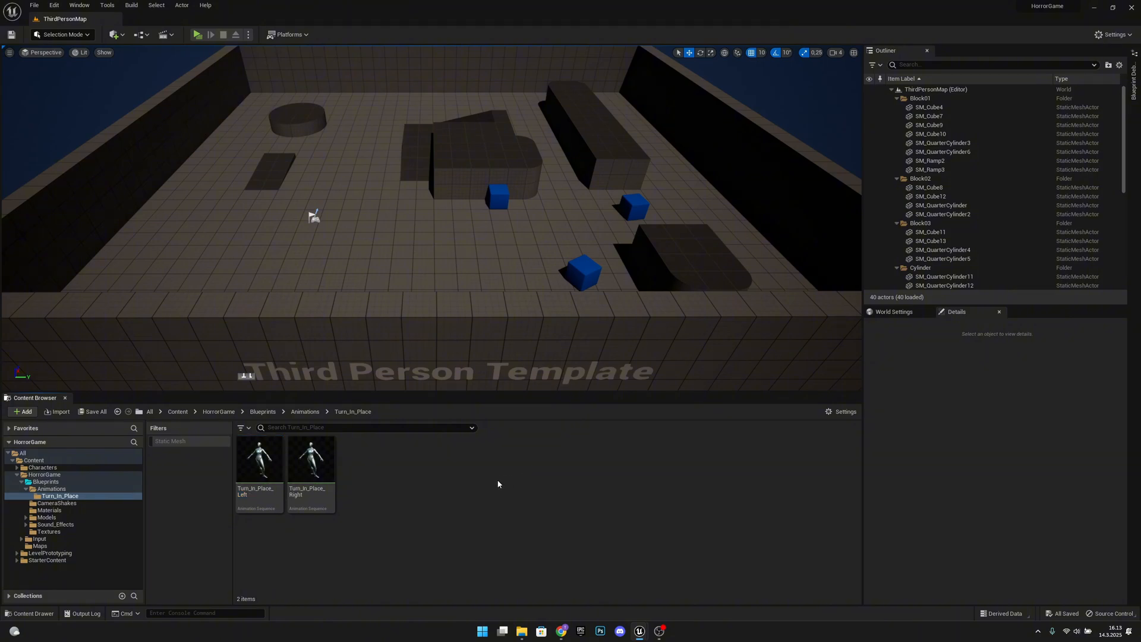
pyautogui.click(305, 412)
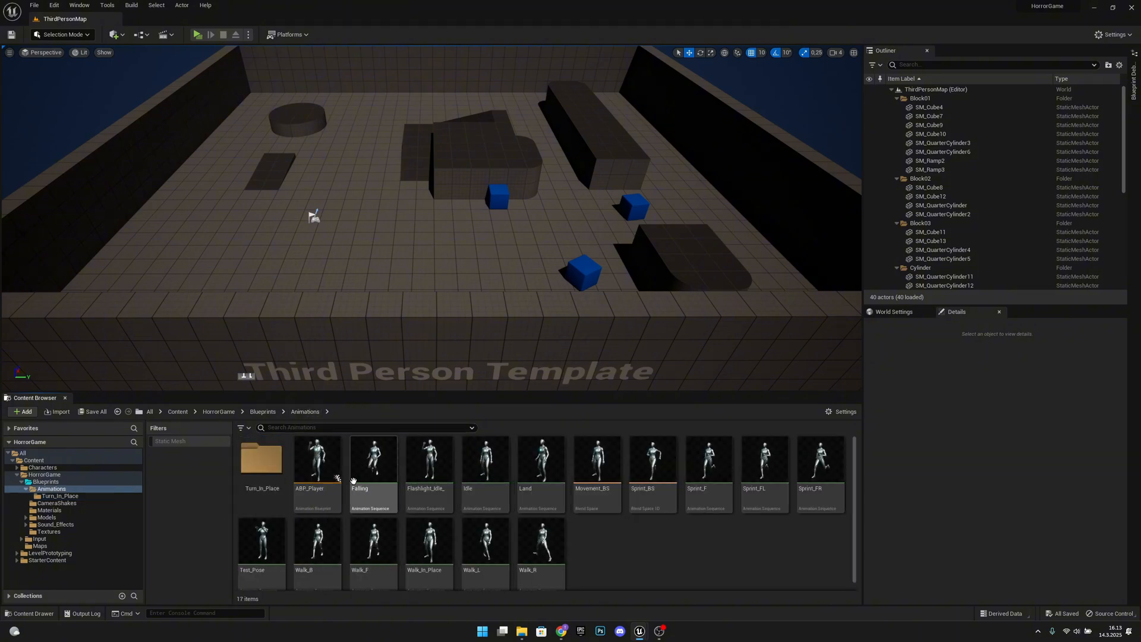
pyautogui.click(317, 465)
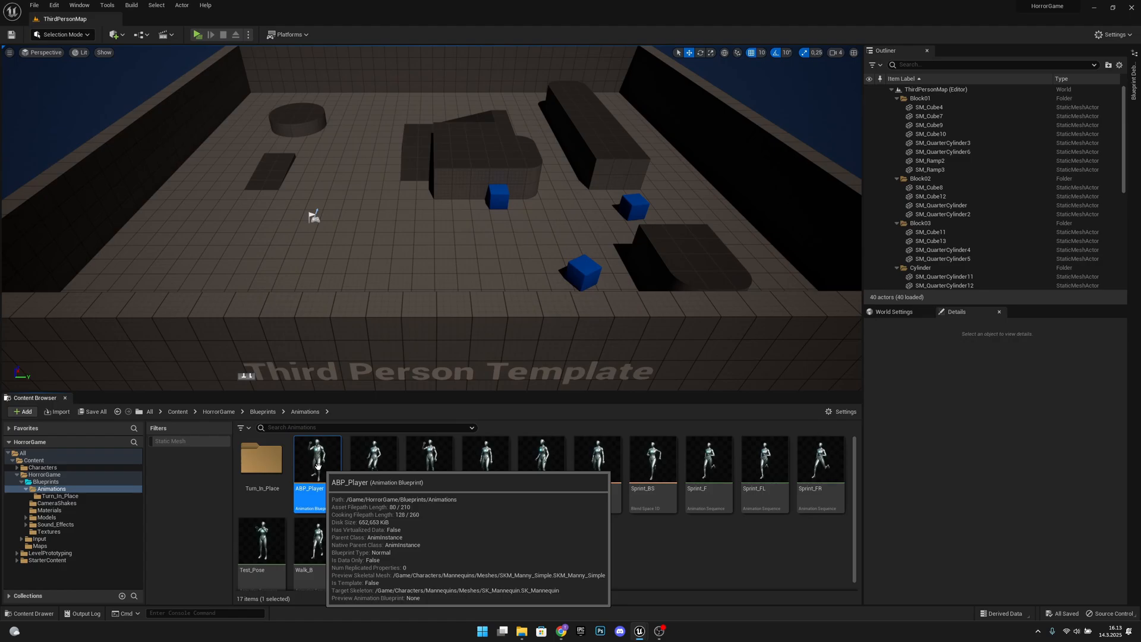
pyautogui.doubleClick(318, 465)
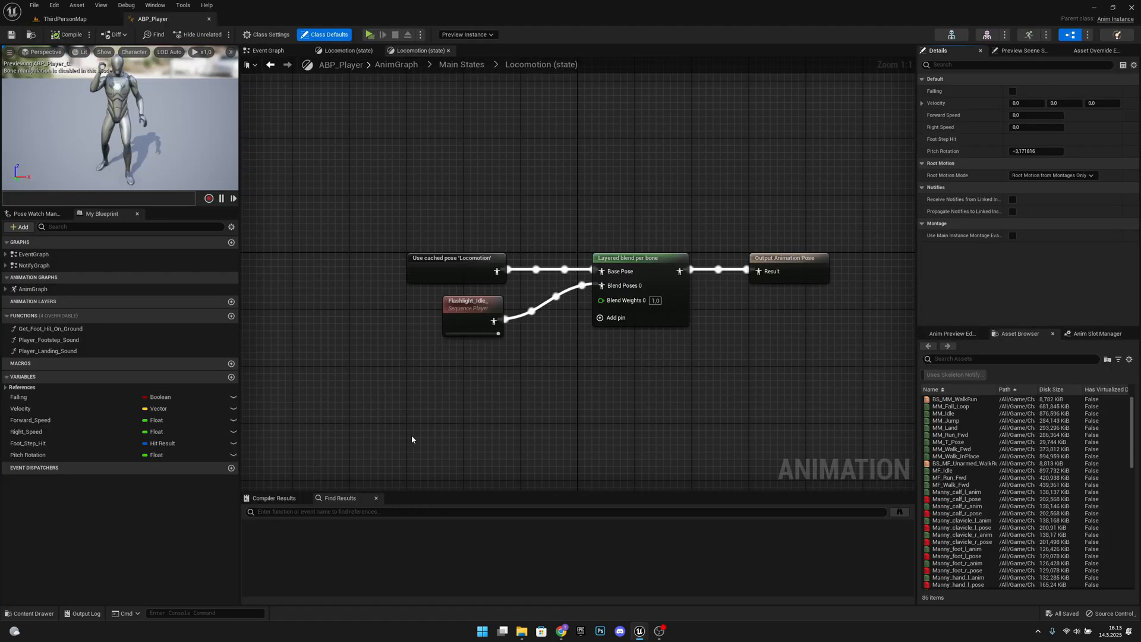
# - In ABP_Player, create a new function named Character_Rotation
pyautogui.rightClick(649, 412)
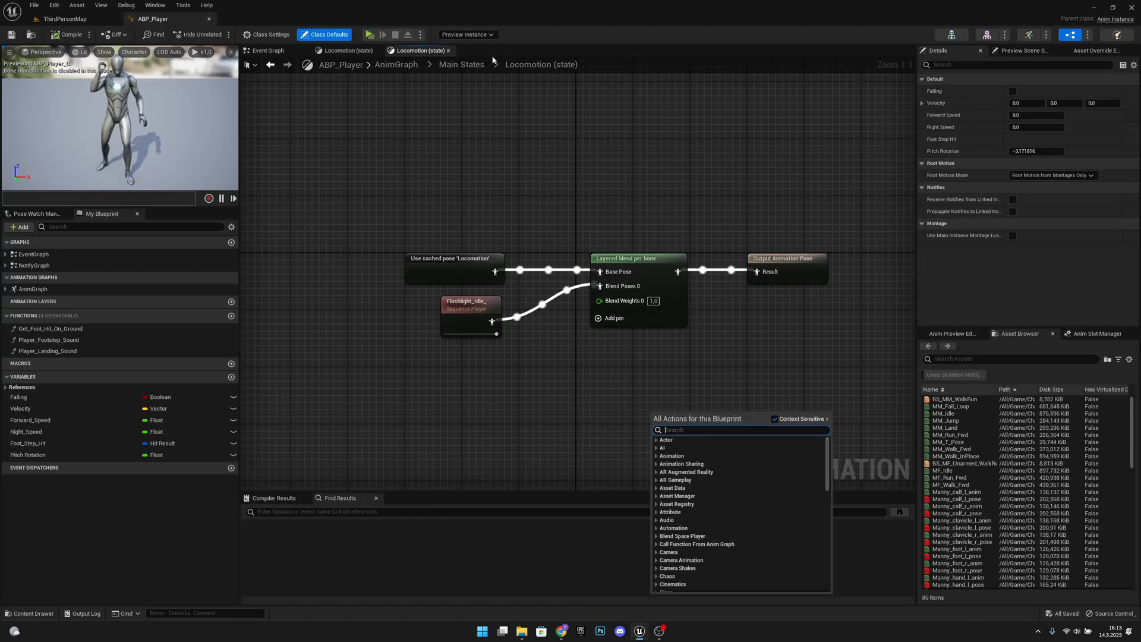
pyautogui.click(448, 51)
pyautogui.click(377, 51)
pyautogui.scroll(-8, 594, 291)
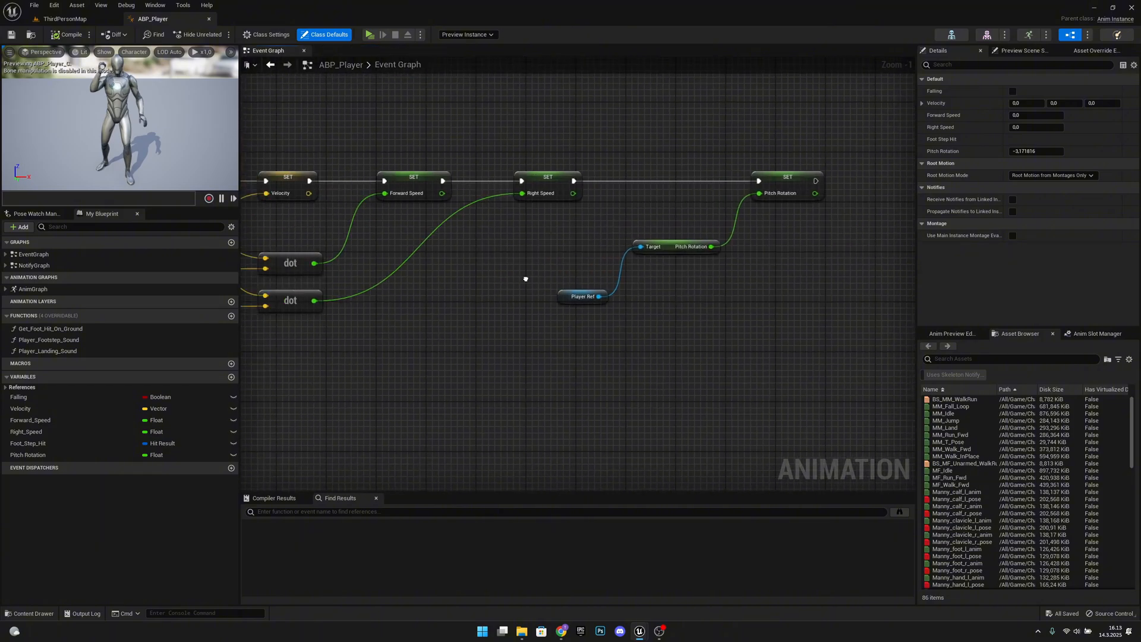
pyautogui.scroll(3, 592, 298)
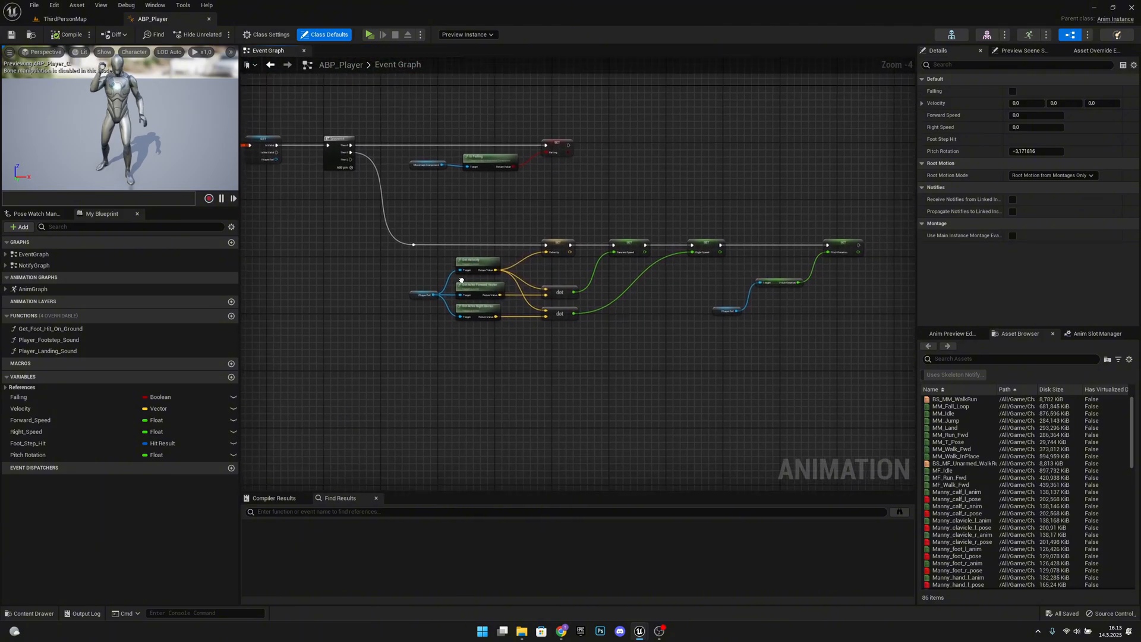
pyautogui.moveTo(565, 284); pyautogui.dragTo(528, 350, button='right')
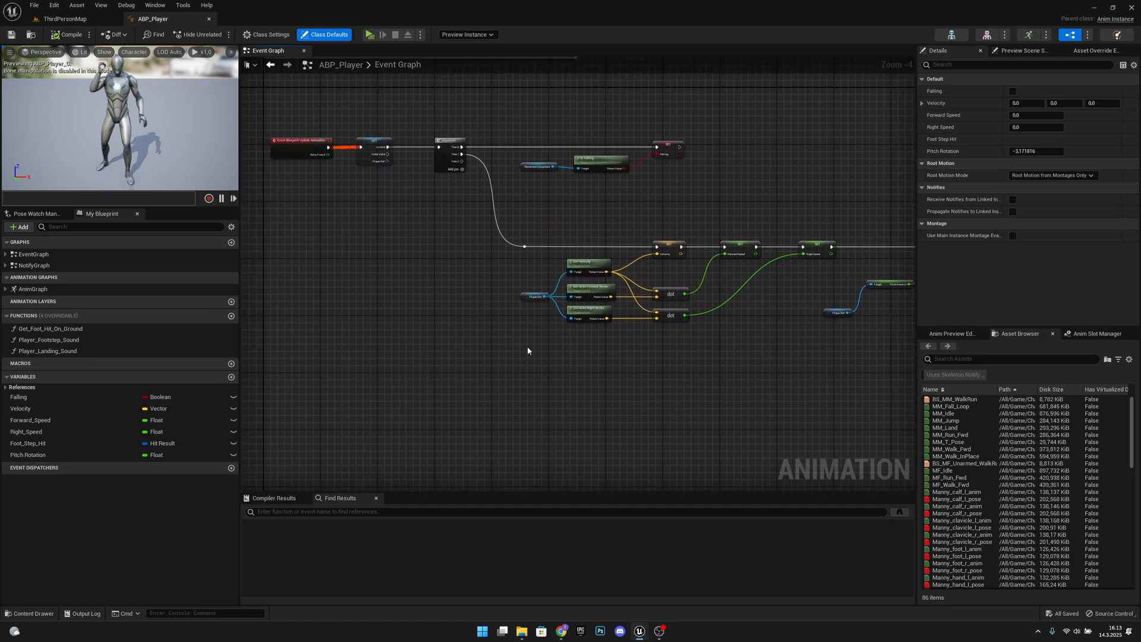
pyautogui.click(236, 317)
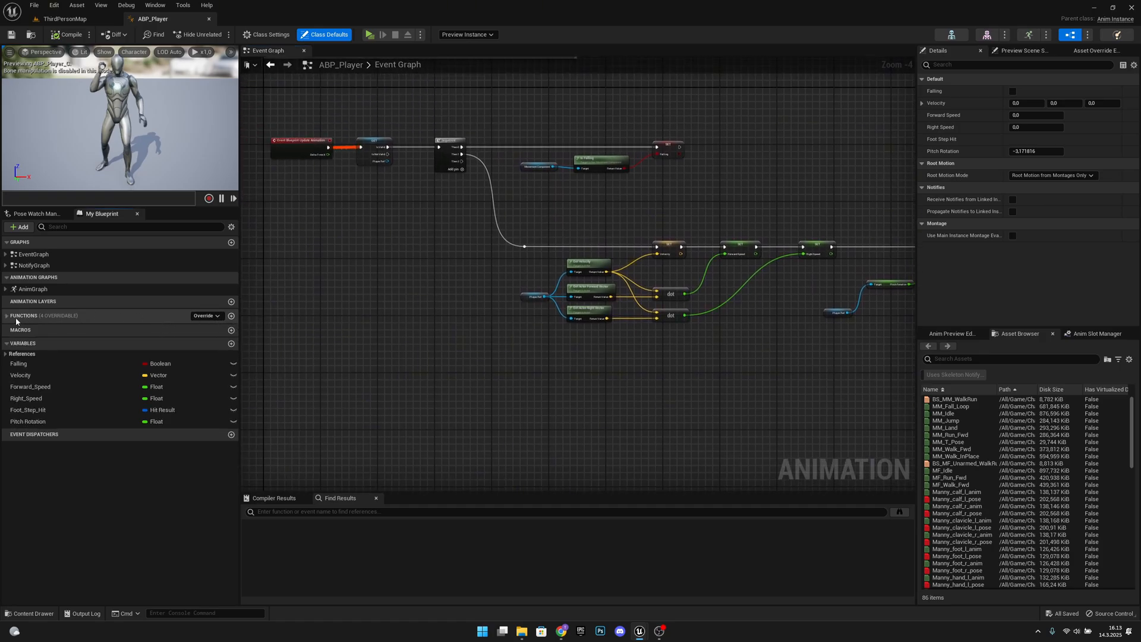
pyautogui.click(17, 316)
pyautogui.click(232, 315)
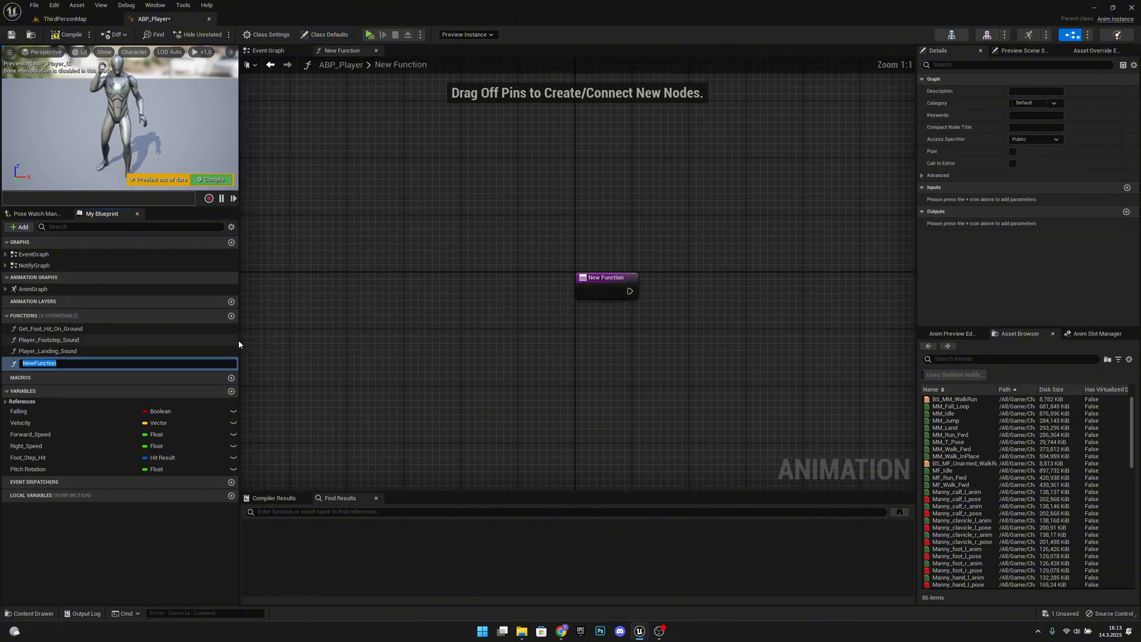
pyautogui.write('Character_Rotation')
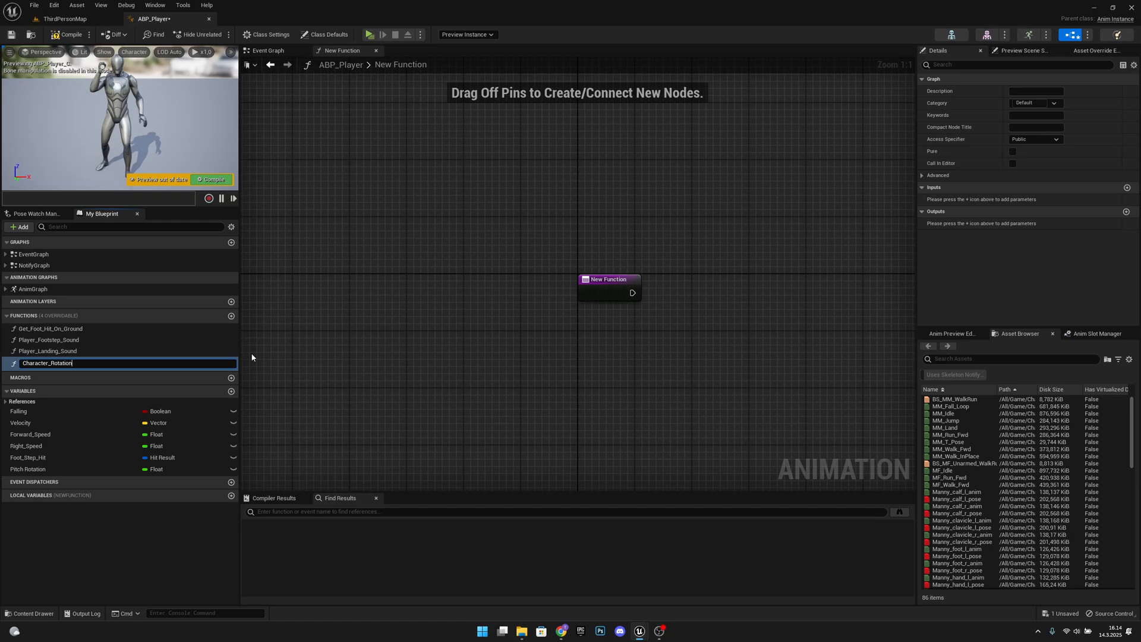
pyautogui.press('Return')
# - Place a Character_Rotation call in the Event Graph, wire it to a Sequence output, and save the blueprint
pyautogui.moveTo(604, 331); pyautogui.dragTo(476, 323, button='right')
pyautogui.click(268, 51)
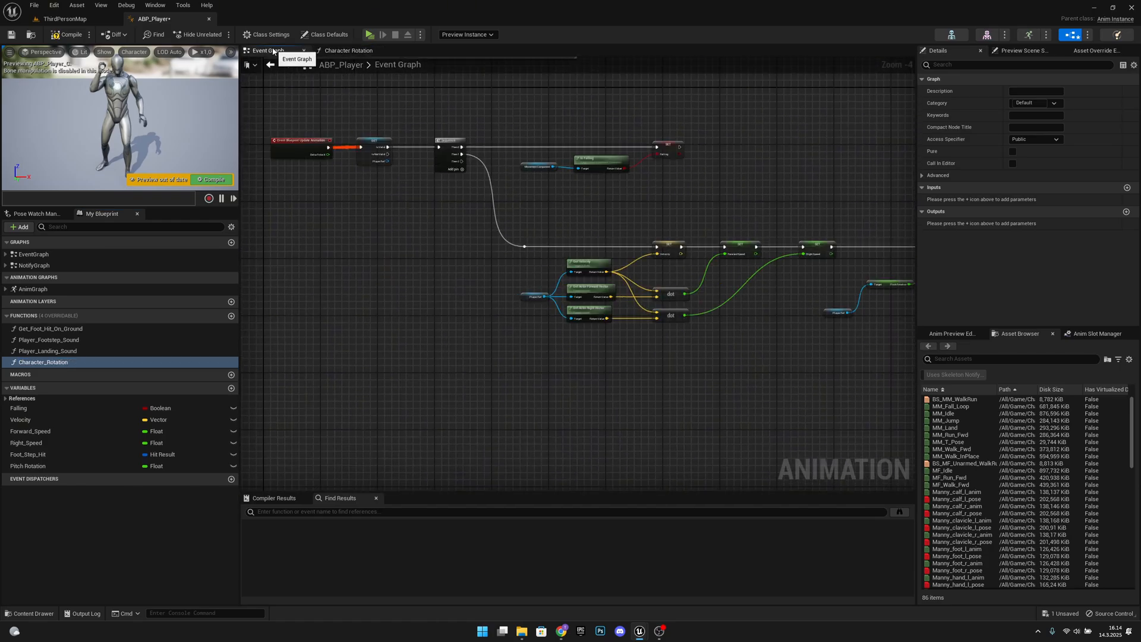
pyautogui.moveTo(538, 300); pyautogui.dragTo(487, 289, button='right')
pyautogui.moveTo(73, 361); pyautogui.dragTo(441, 351)
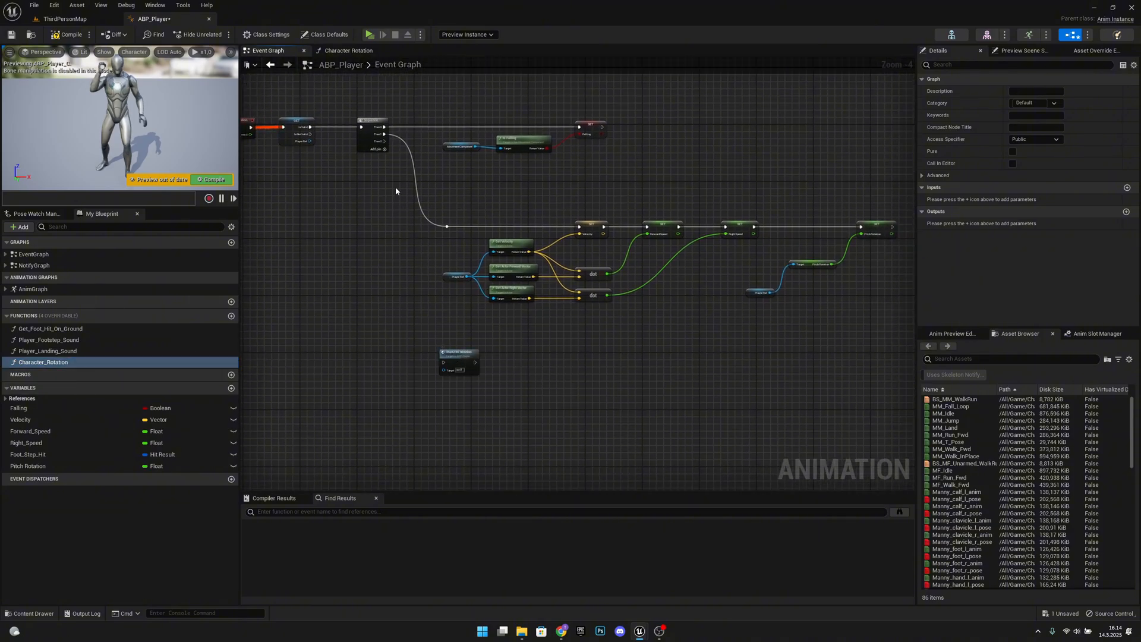
pyautogui.moveTo(383, 141); pyautogui.dragTo(463, 358)
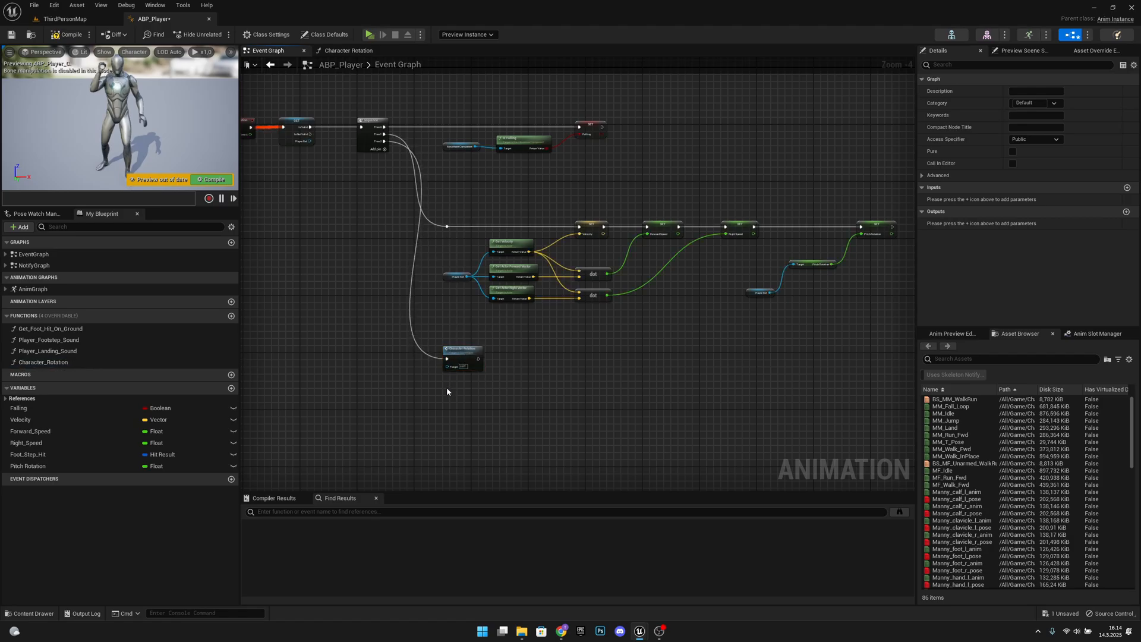
pyautogui.moveTo(464, 239); pyautogui.dragTo(475, 432)
pyautogui.scroll(2, 487, 385)
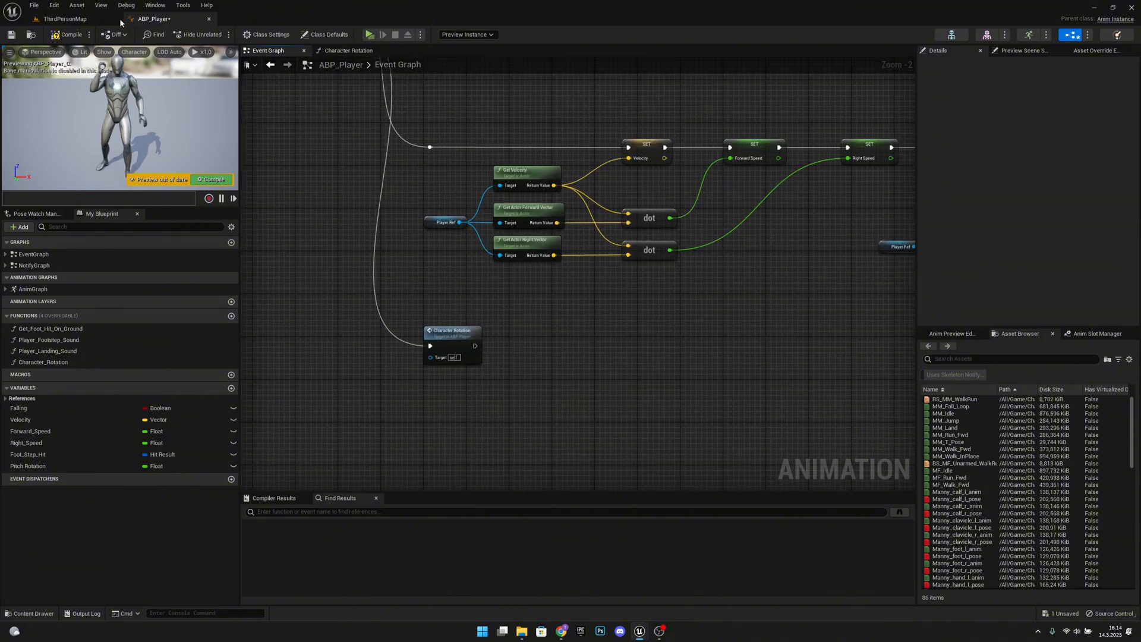
pyautogui.click(10, 35)
# - Add a Sequence node after the entry node inside the Character_Rotation function graph
pyautogui.click(356, 51)
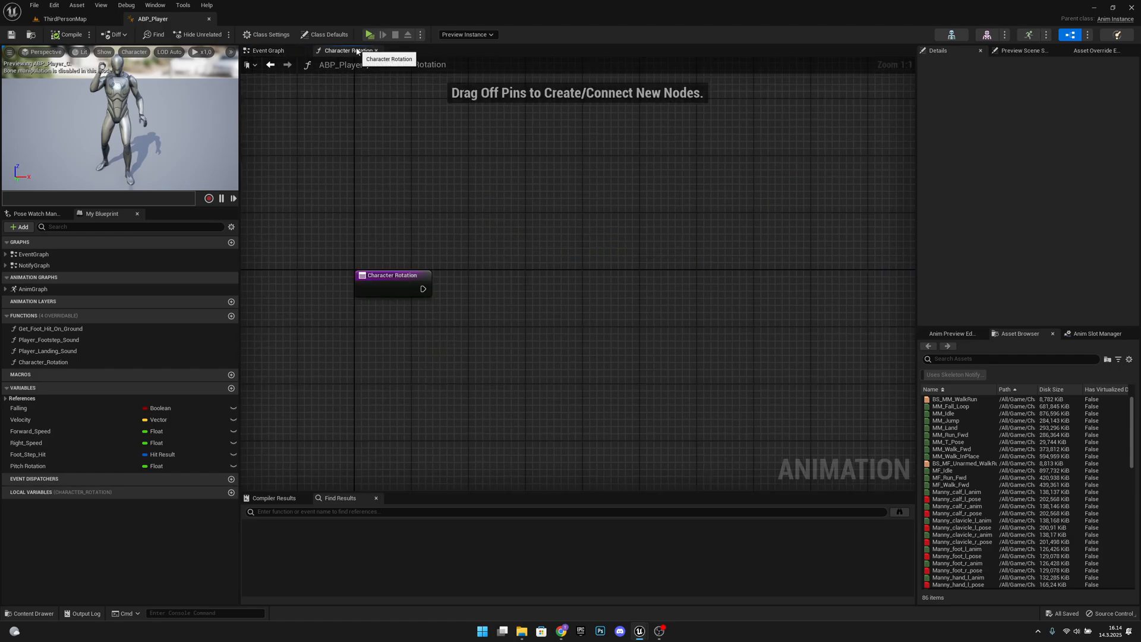
pyautogui.moveTo(608, 304); pyautogui.dragTo(526, 279, button='right')
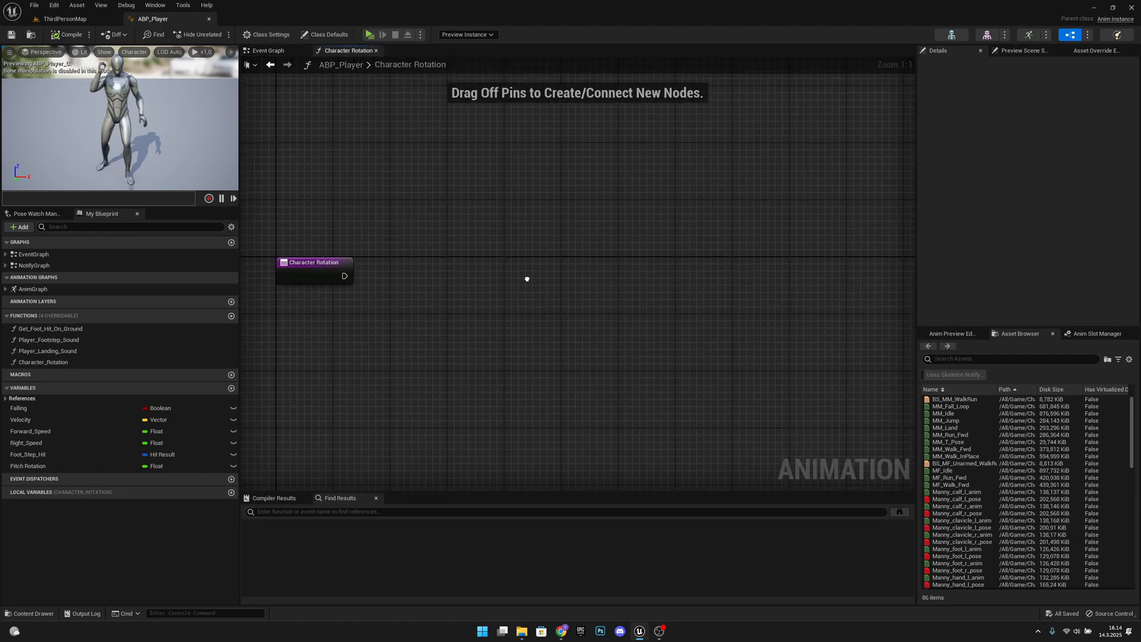
pyautogui.click(384, 262)
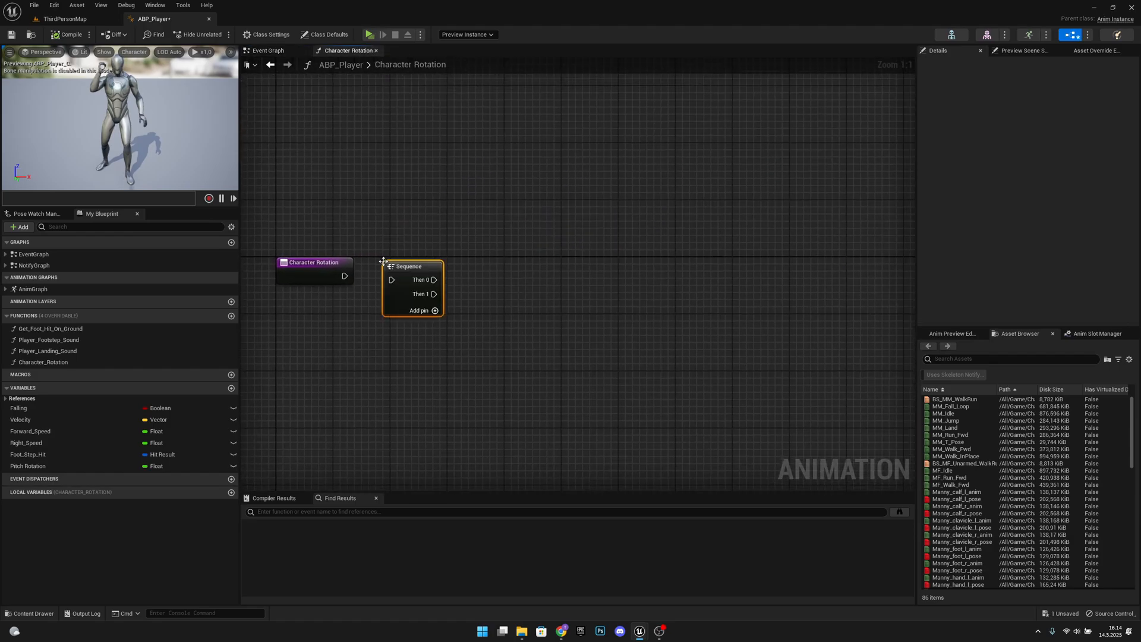